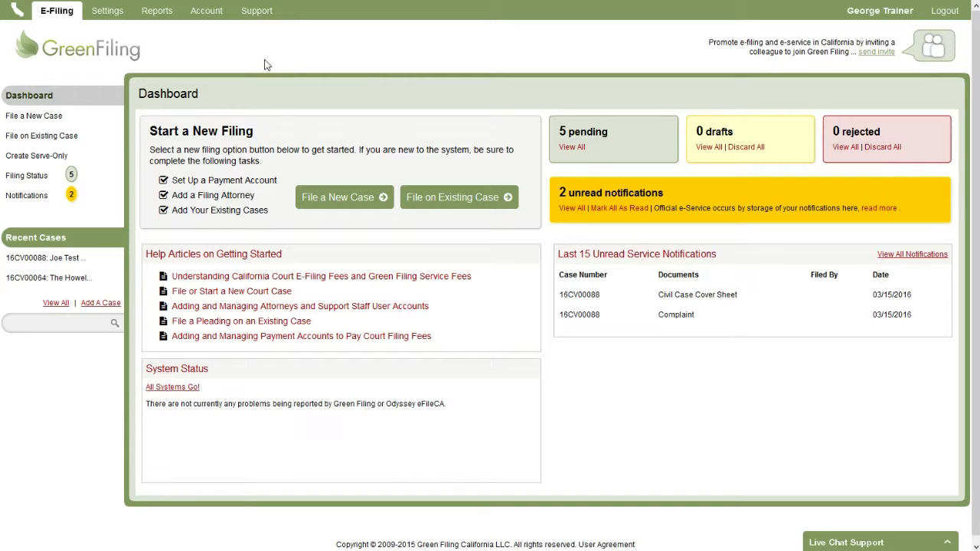
Step: In Settings > Service Contacts, review then delete the second saved firm contact, leaving four
left_click(107, 10)
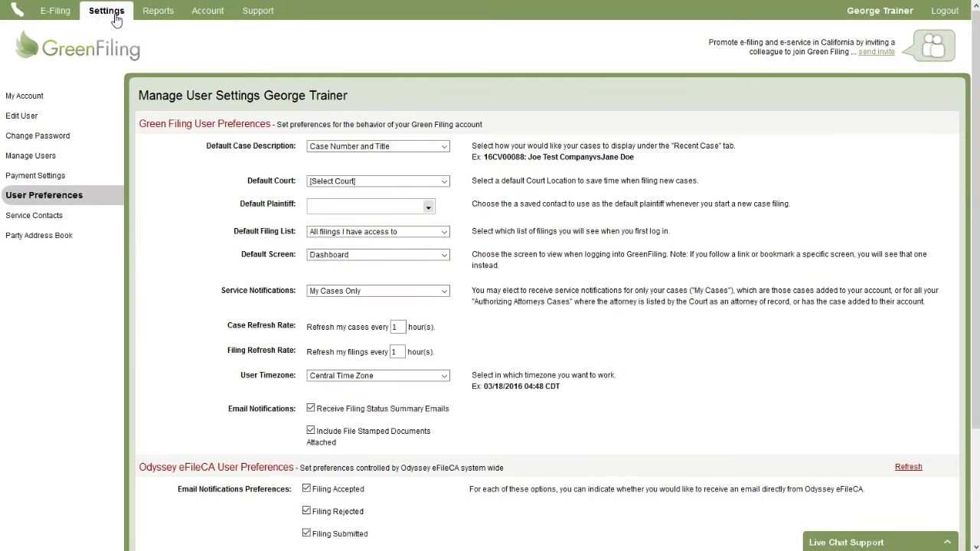
left_click(54, 218)
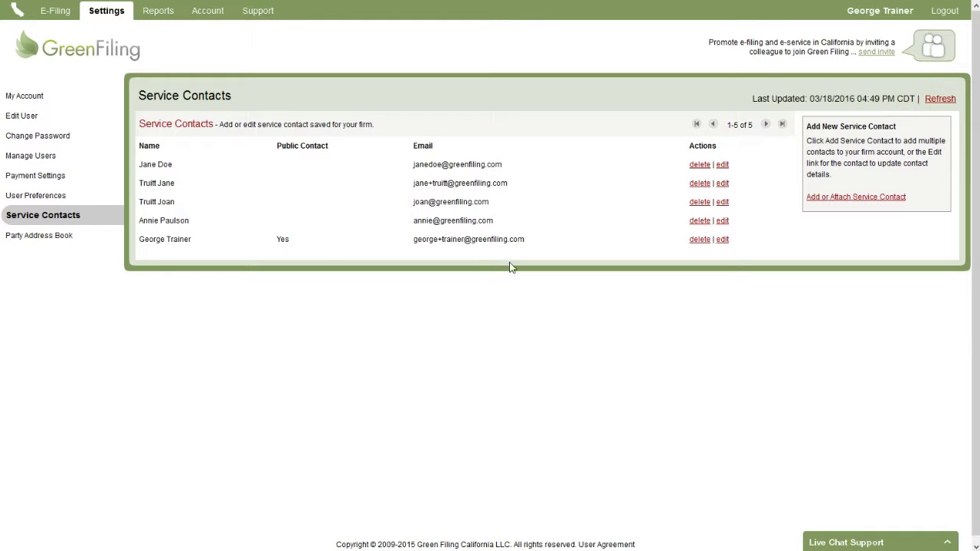
left_click(722, 184)
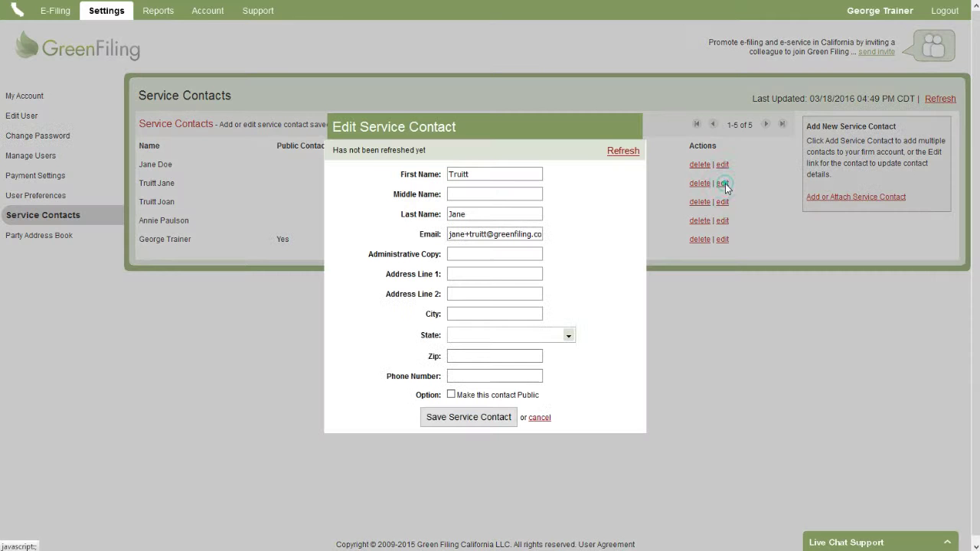
left_click(486, 354)
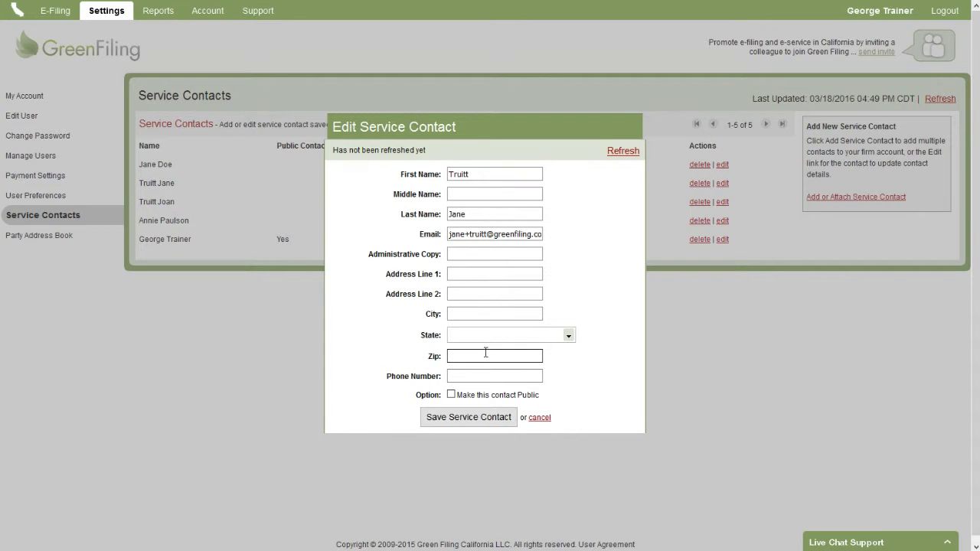
left_click(539, 417)
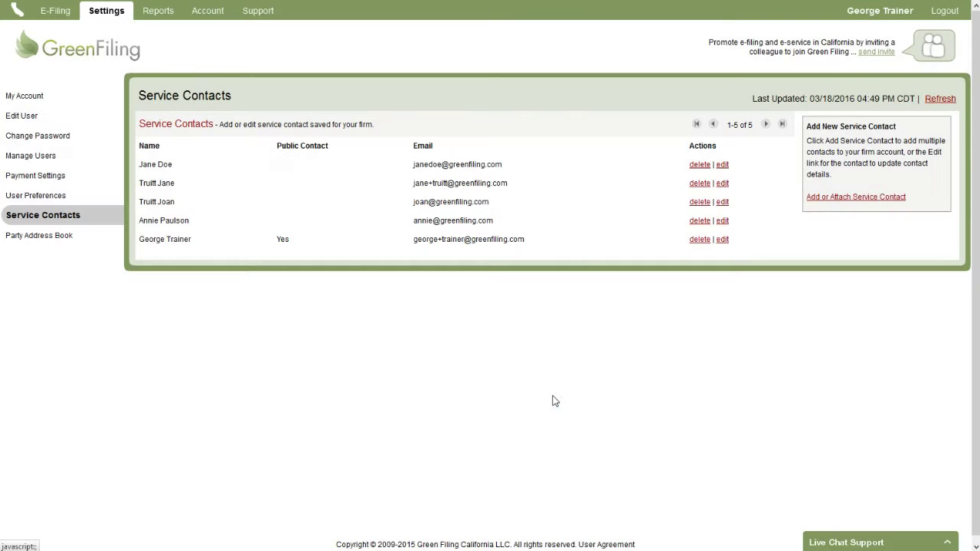
left_click(694, 187)
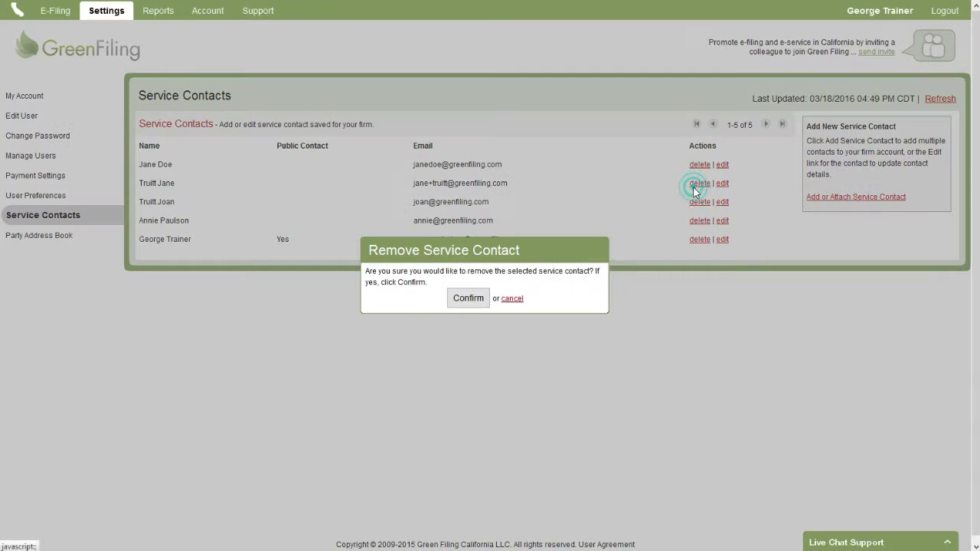
left_click(466, 298)
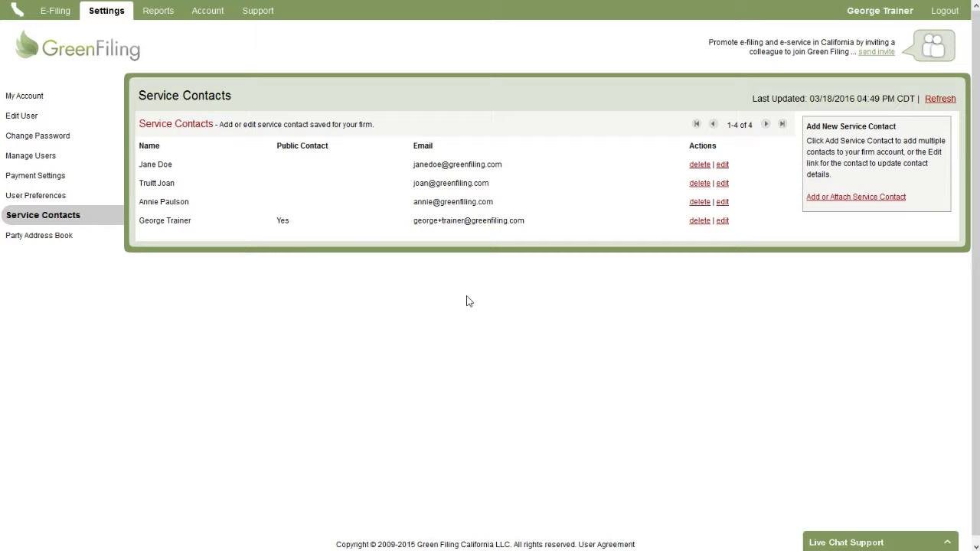
Step: Open case 16CV00088 from the E-Filing dashboard's Recent Cases and scroll through its contacts and documents
left_click(58, 13)
left_click(27, 100)
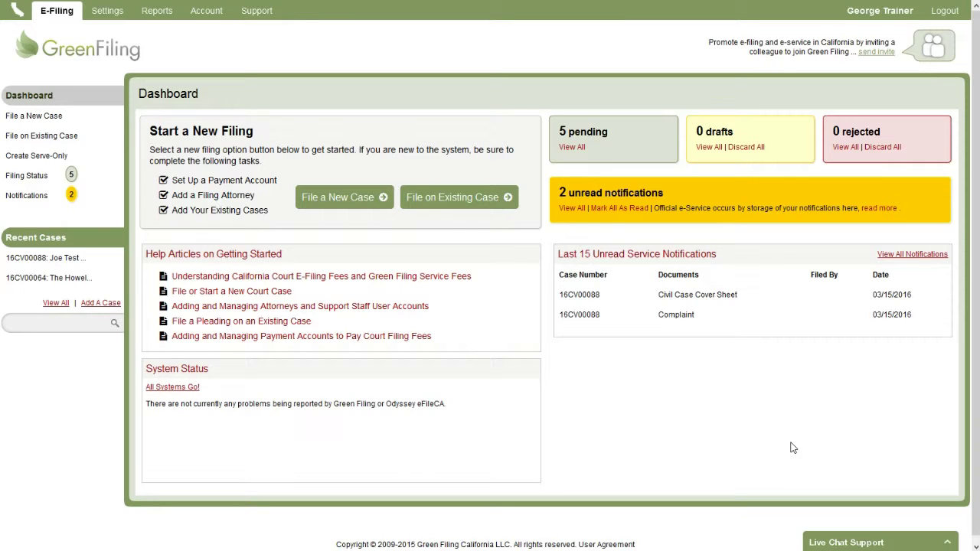
left_click(58, 261)
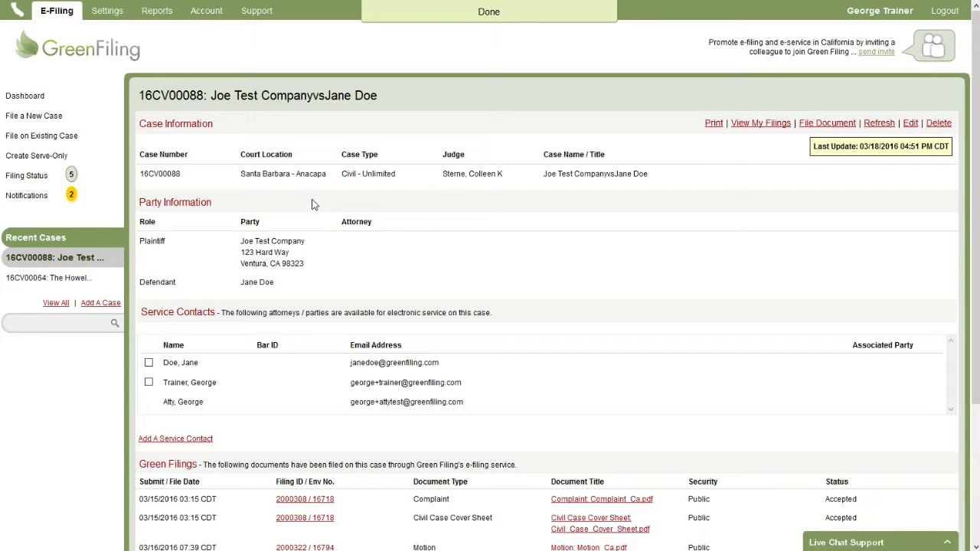
scroll(375, 190, "down", 3)
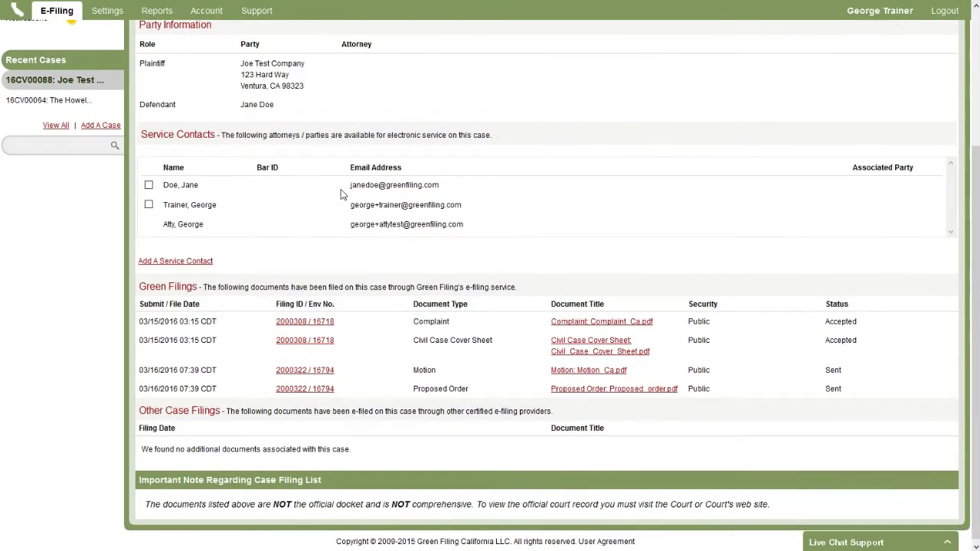
scroll(371, 190, "up", 2)
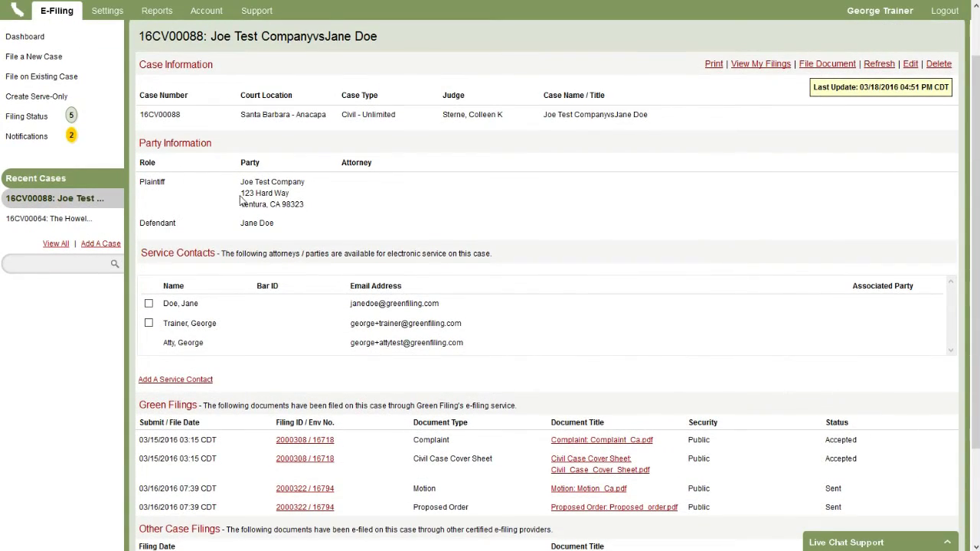
scroll(252, 195, "down", 1)
scroll(252, 194, "down", 1)
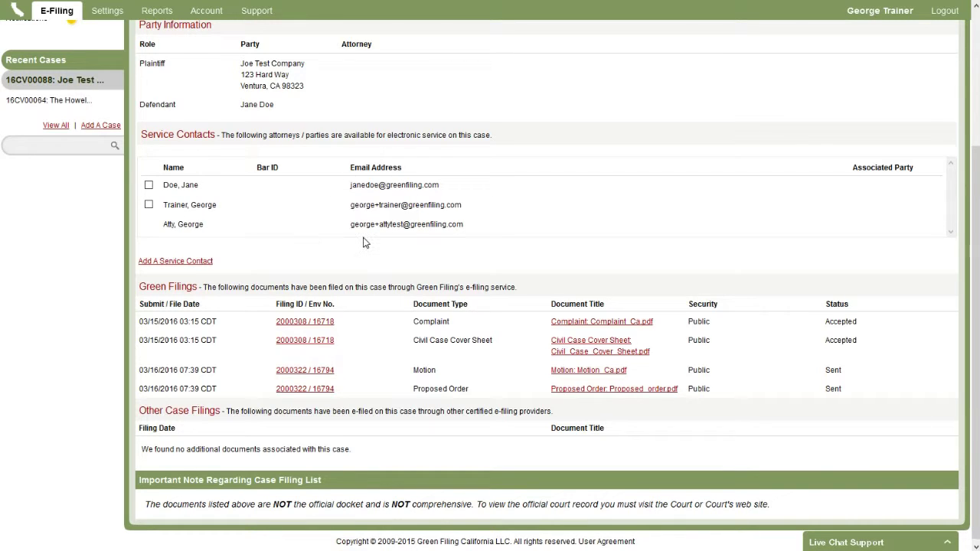
Step: Detach the user's own service contact from case 16CV00088
left_click(148, 205)
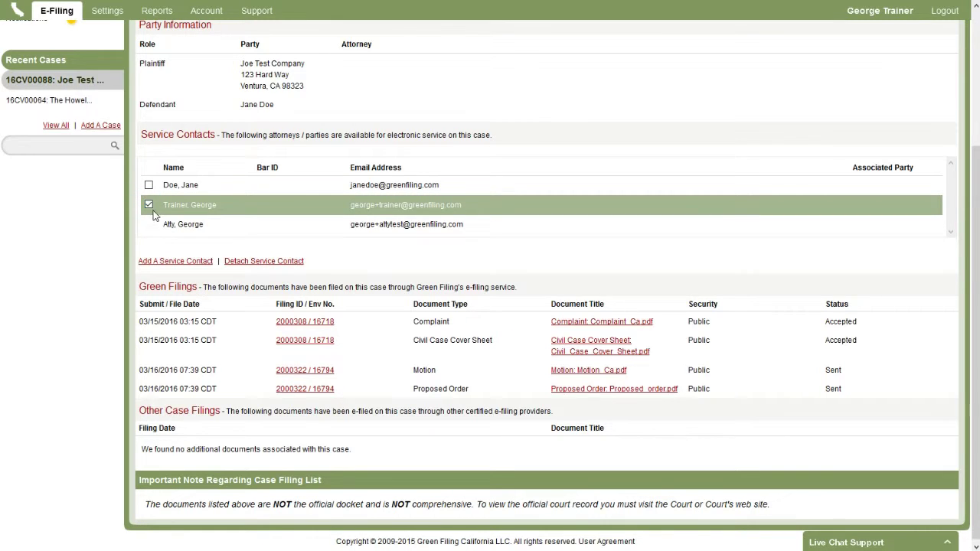
left_click(290, 262)
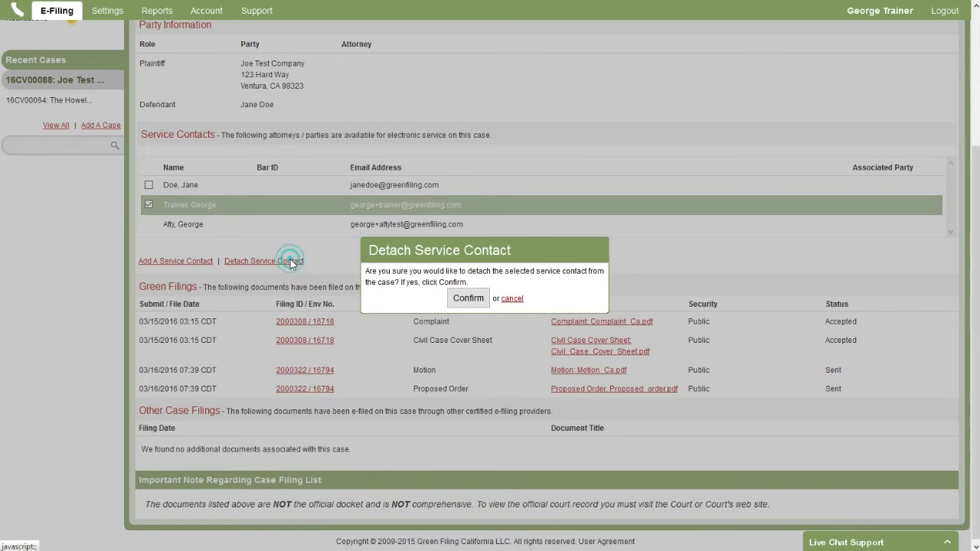
left_click(469, 300)
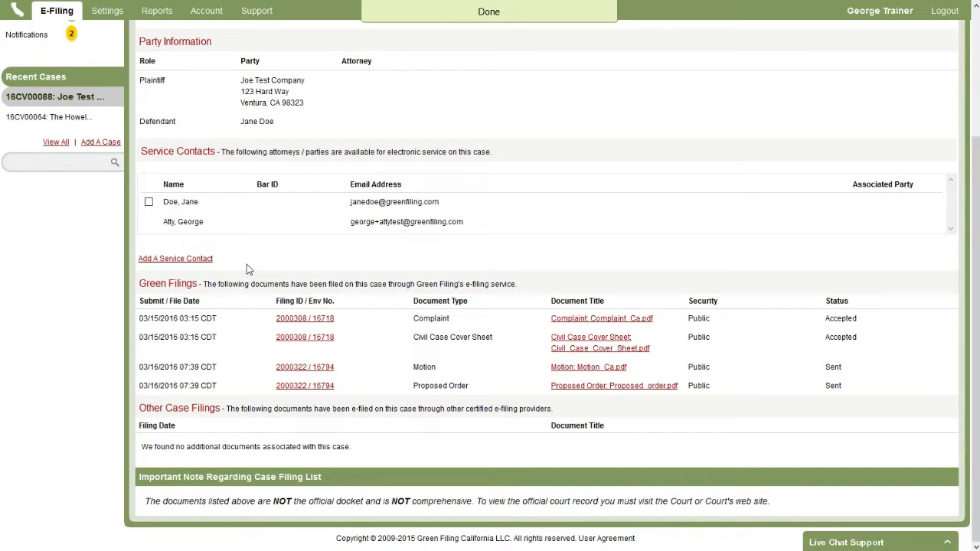
Step: Re-attach the user's contact to the case from the From My Firm list
left_click(191, 260)
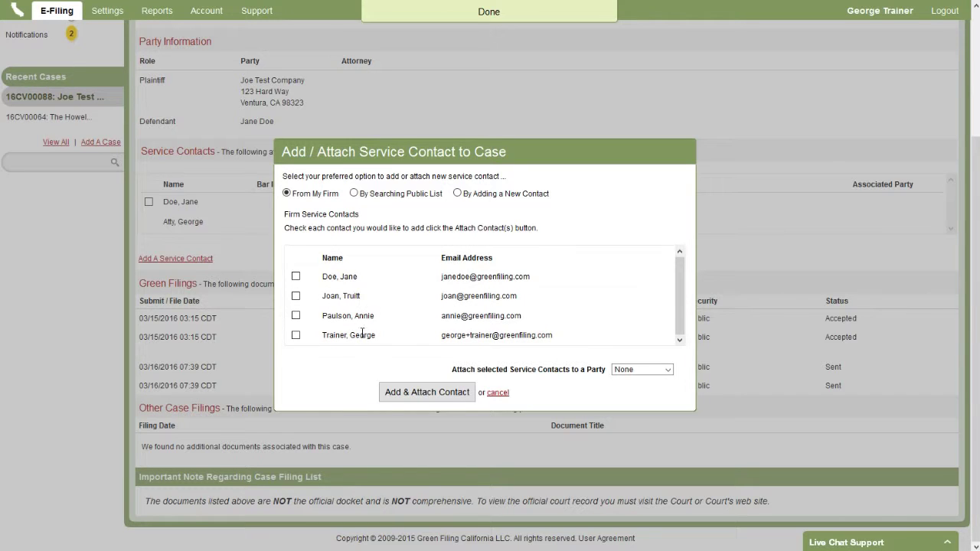
left_click(296, 336)
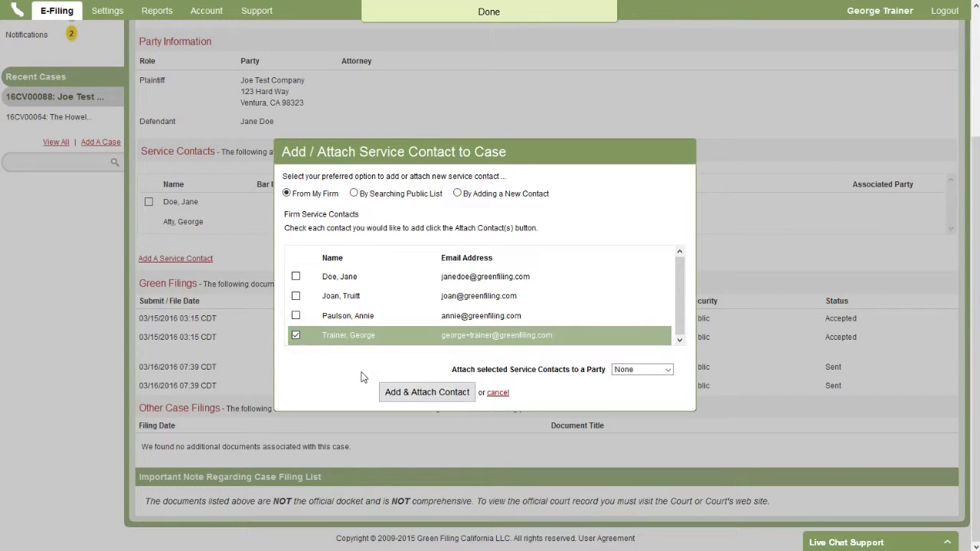
left_click(432, 394)
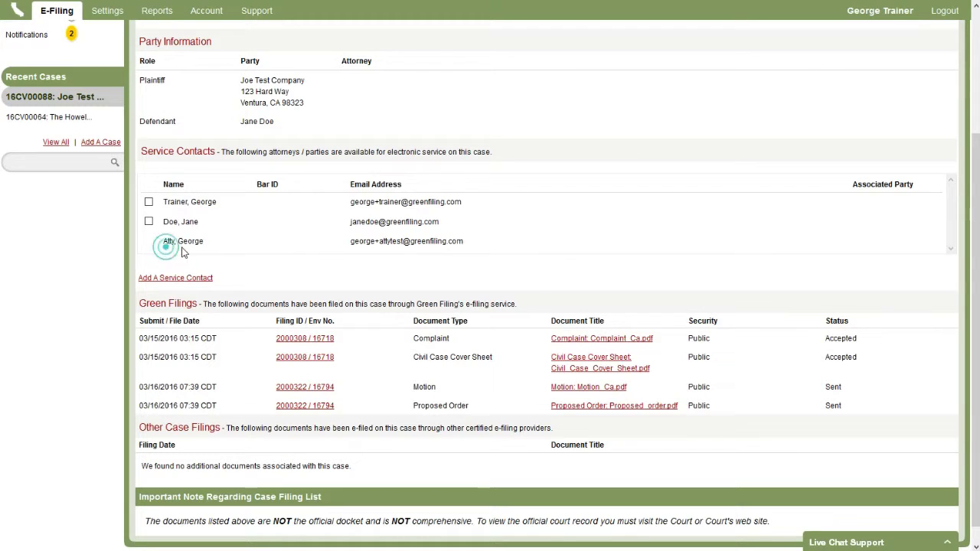
Step: Highlight the last service contact's name and email, then scroll back through the case 16CV00088 page
left_click_drag(184, 252, 482, 253)
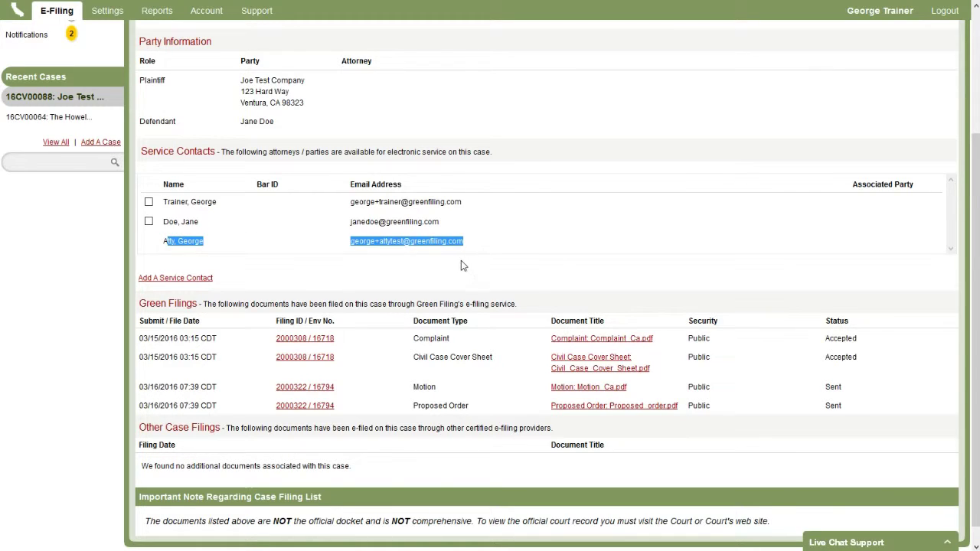
left_click(461, 261)
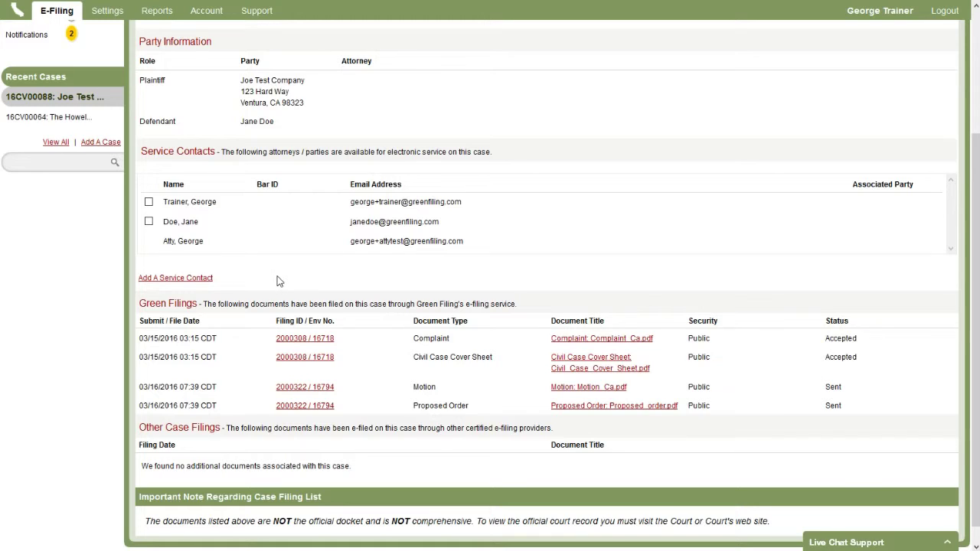
scroll(280, 283, "up", 1)
scroll(279, 284, "up", 2)
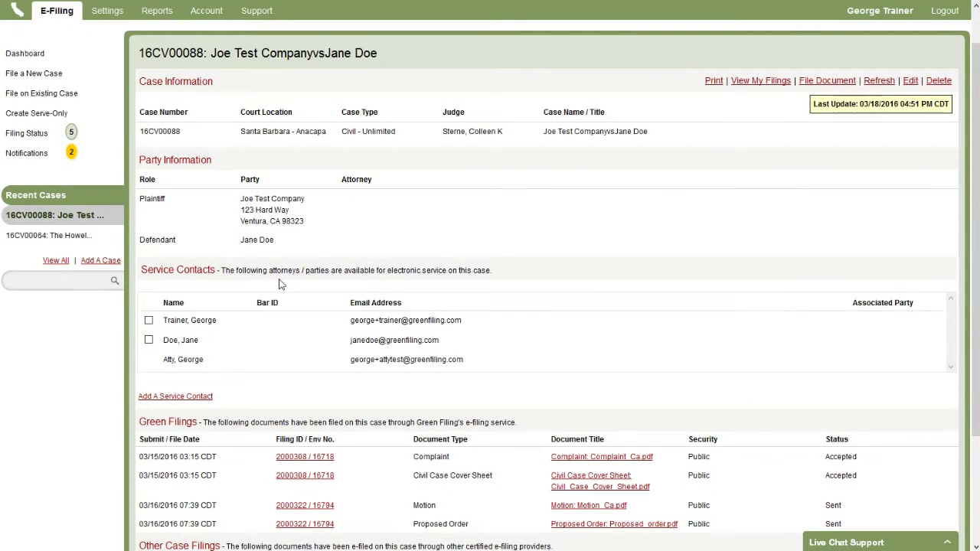
scroll(283, 285, "up", 1)
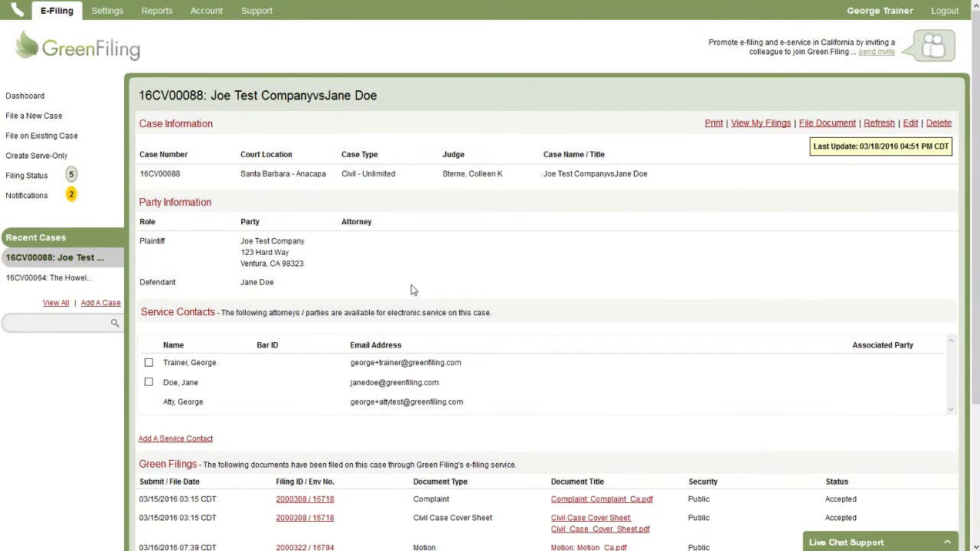
scroll(306, 280, "down", 2)
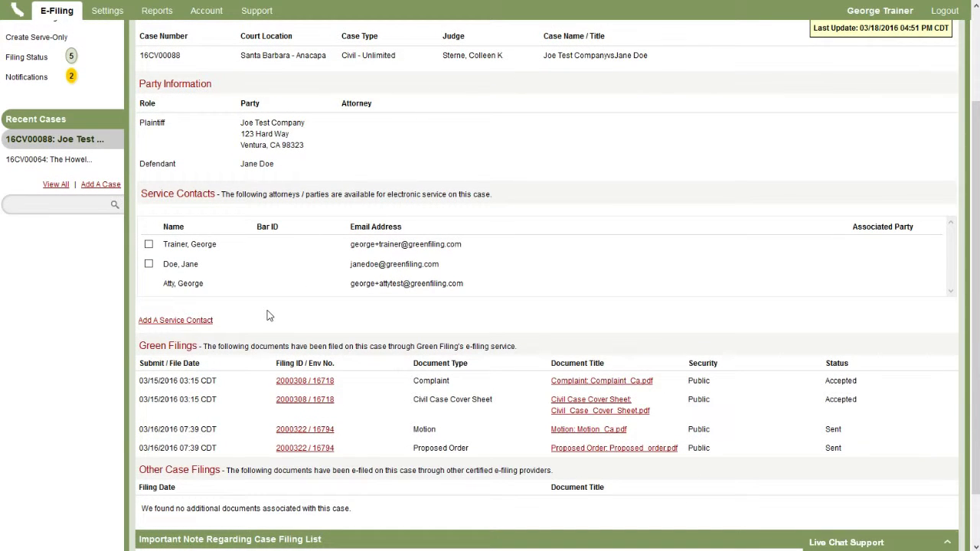
scroll(269, 315, "up", 2)
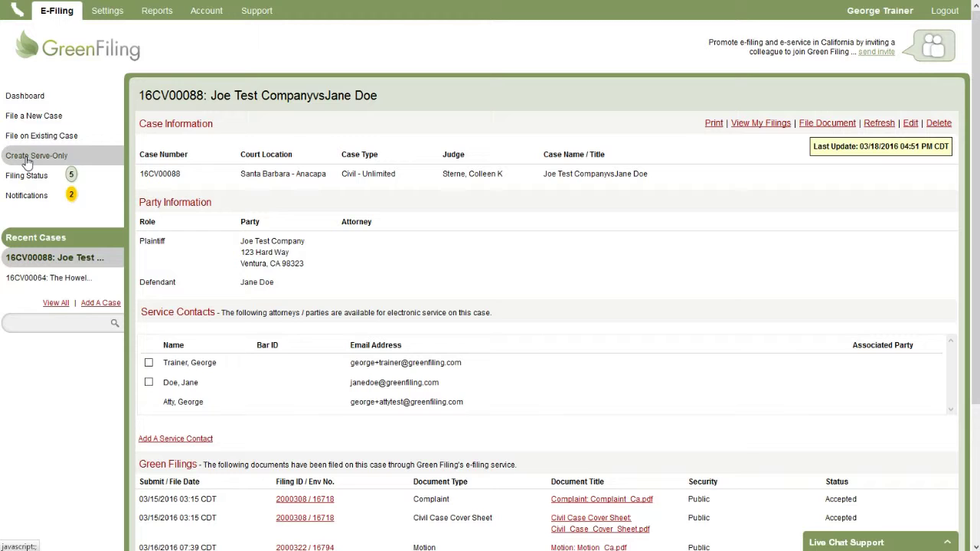
Step: Start a new serve-only filing on case 16CV00088
left_click(27, 161)
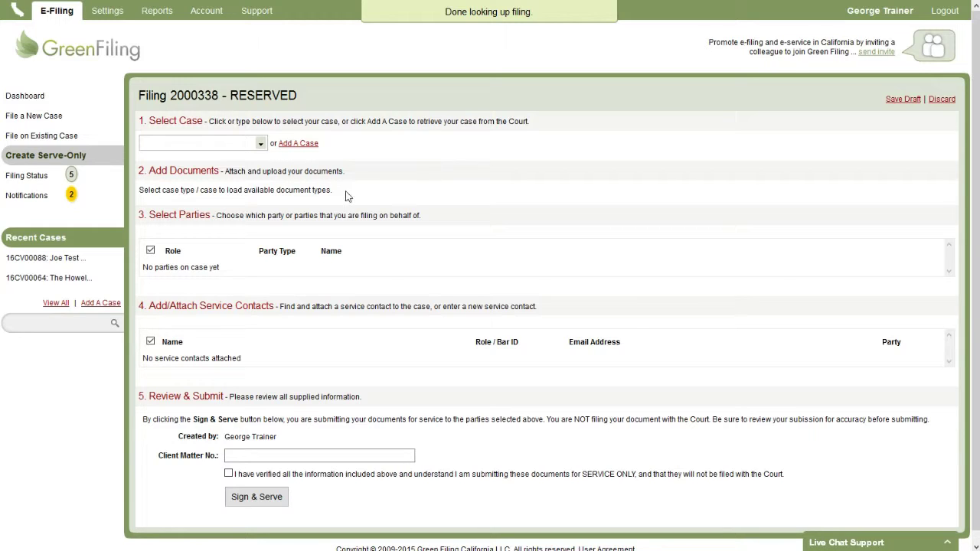
left_click(224, 139)
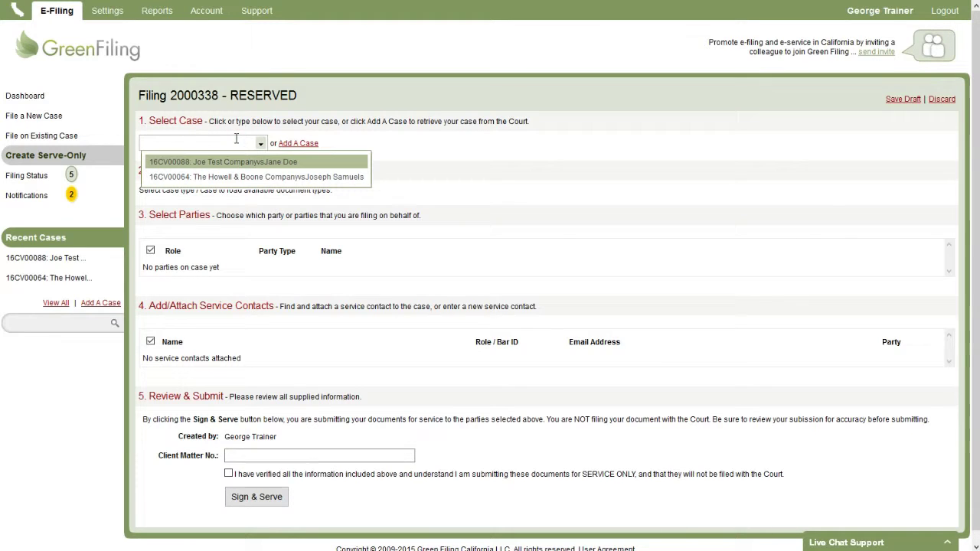
left_click(226, 163)
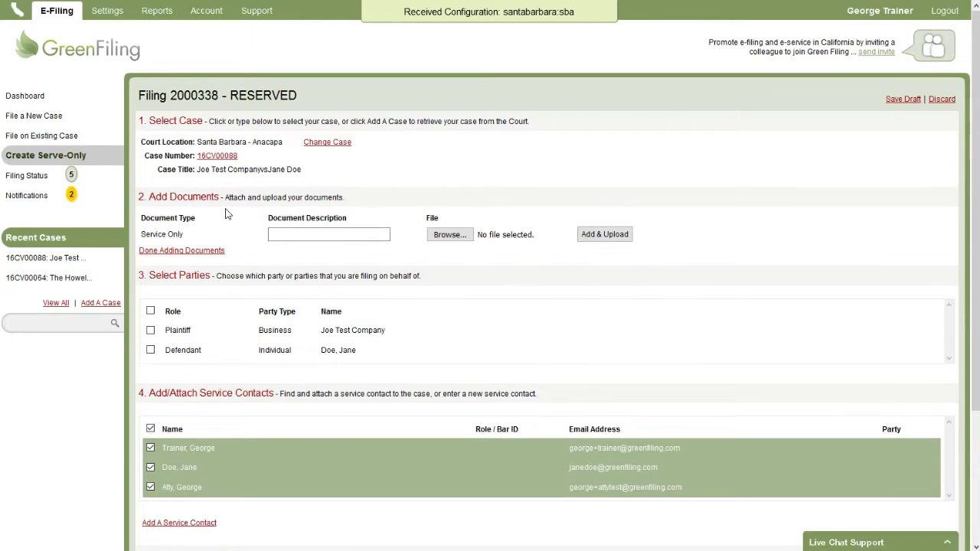
scroll(253, 212, "down", 1)
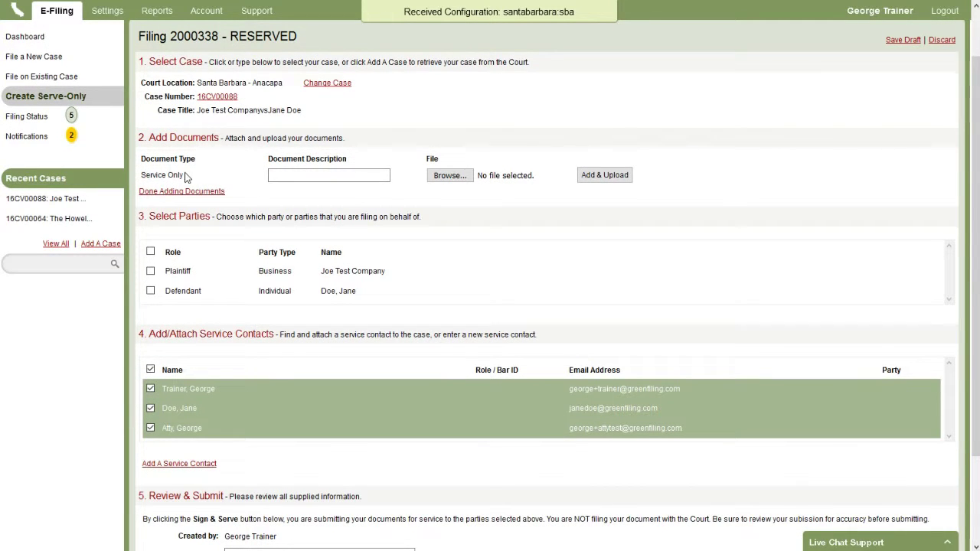
Step: Describe the first document as Discovery Documents, picked after typing 'Discover'
left_click(290, 175)
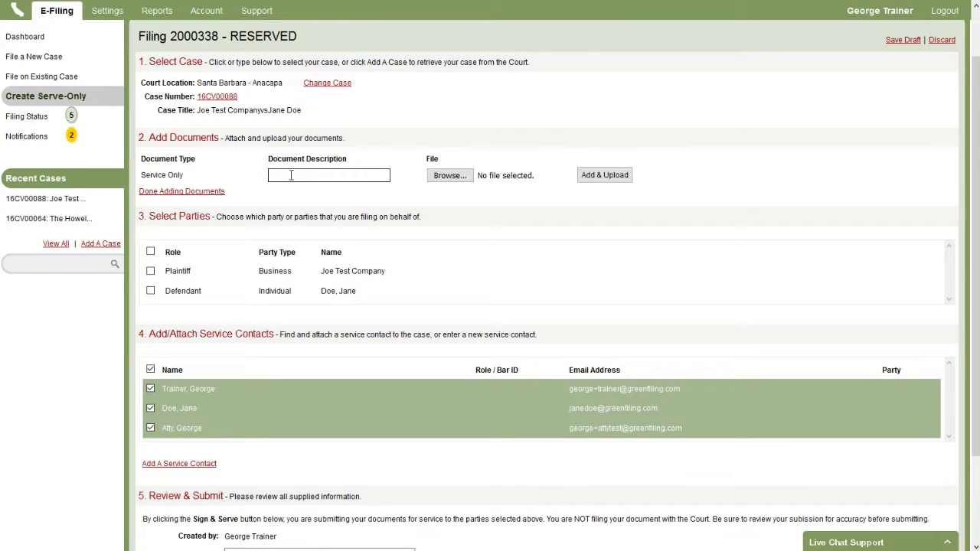
type("Discovery")
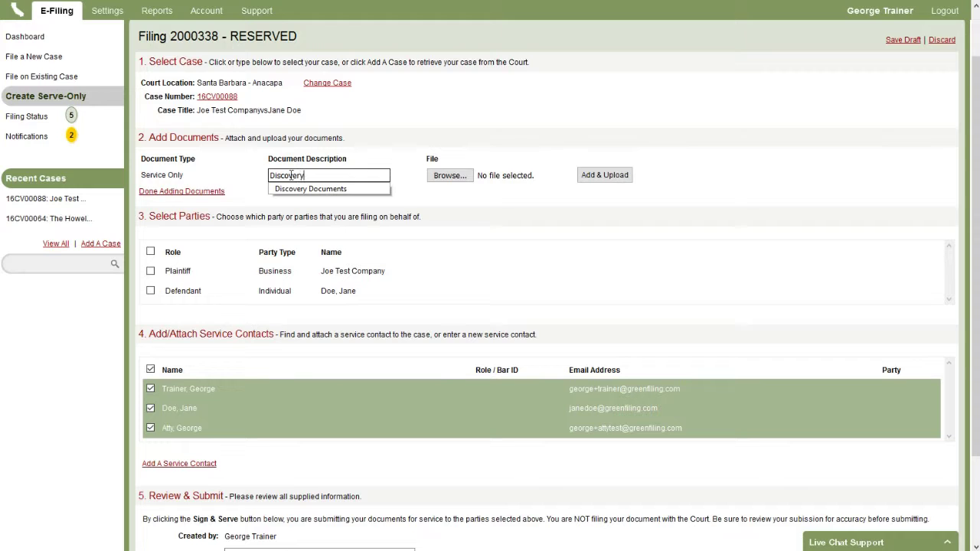
left_click(294, 189)
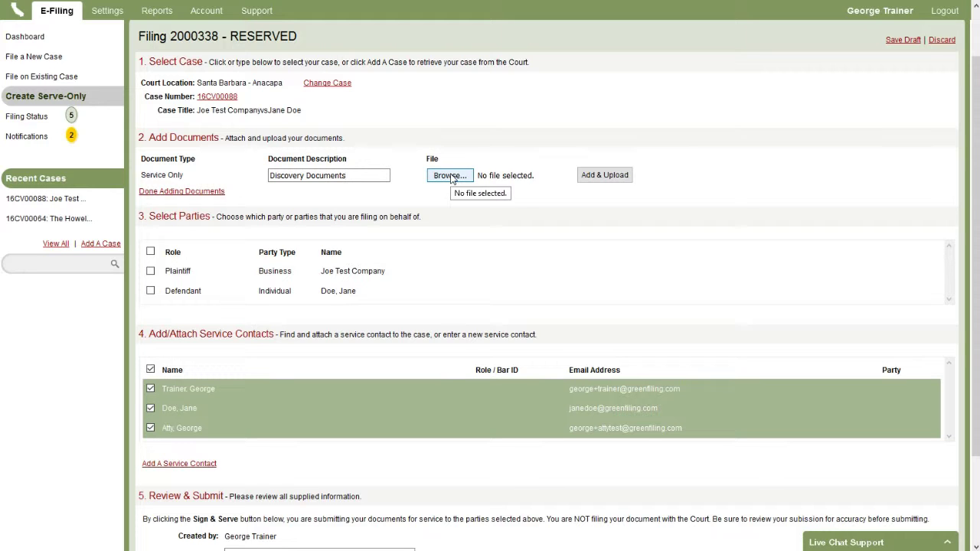
Step: Attach the Exhibit file to Discovery Documents and upload it as Exhibit.pdf (366 kB)
left_click(451, 177)
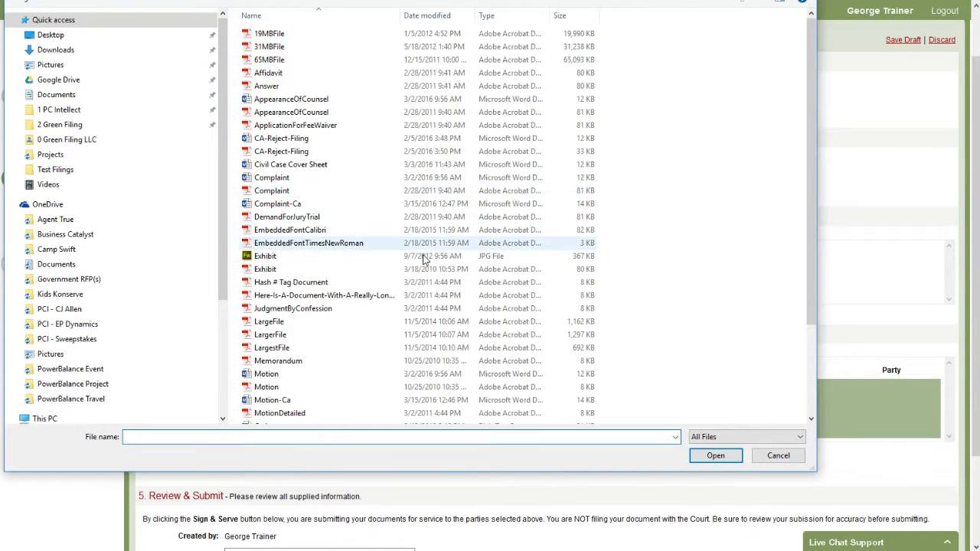
left_click(280, 269)
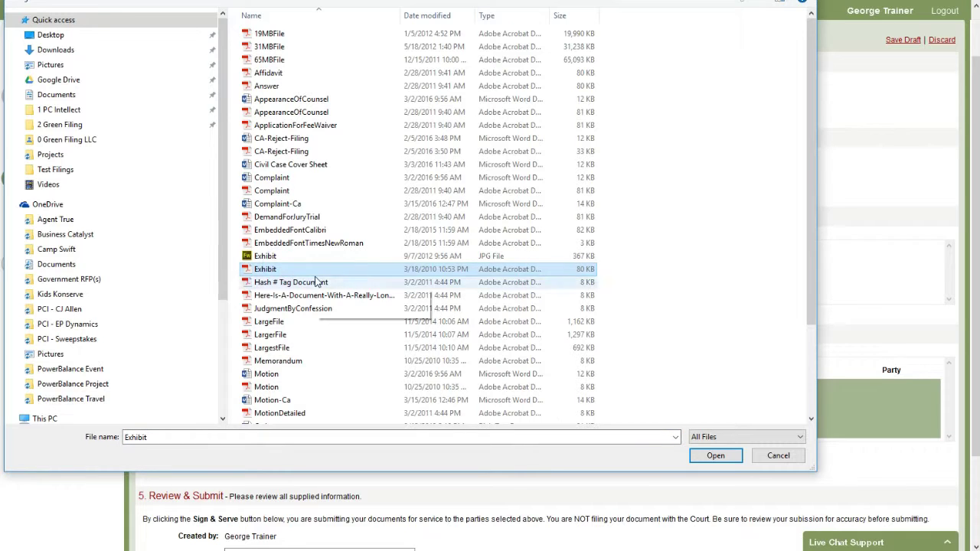
left_click(272, 257)
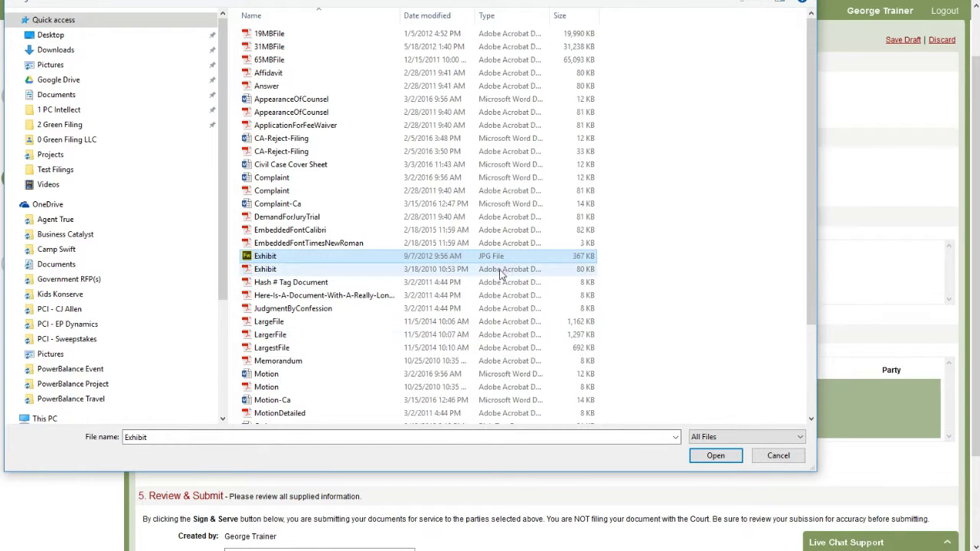
left_click(712, 457)
left_click(603, 172)
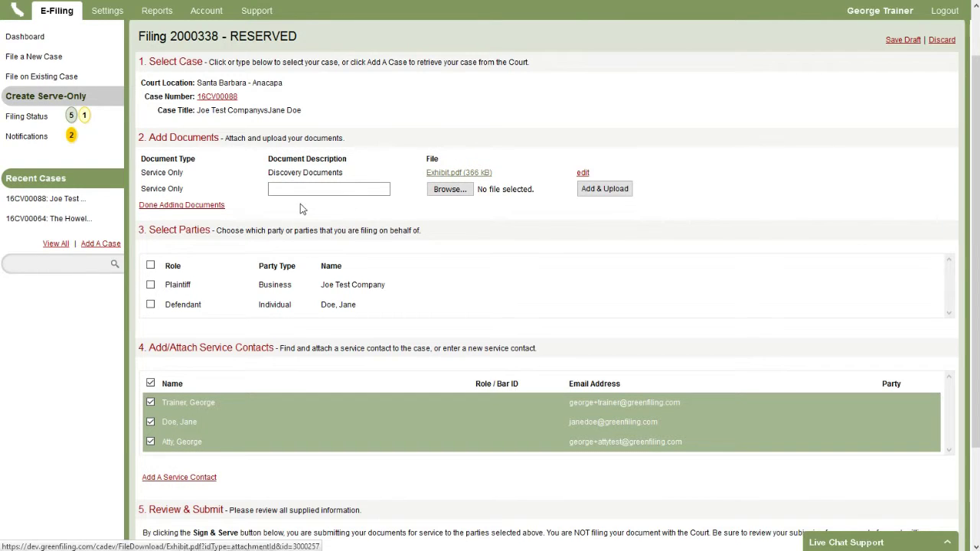
left_click(277, 189)
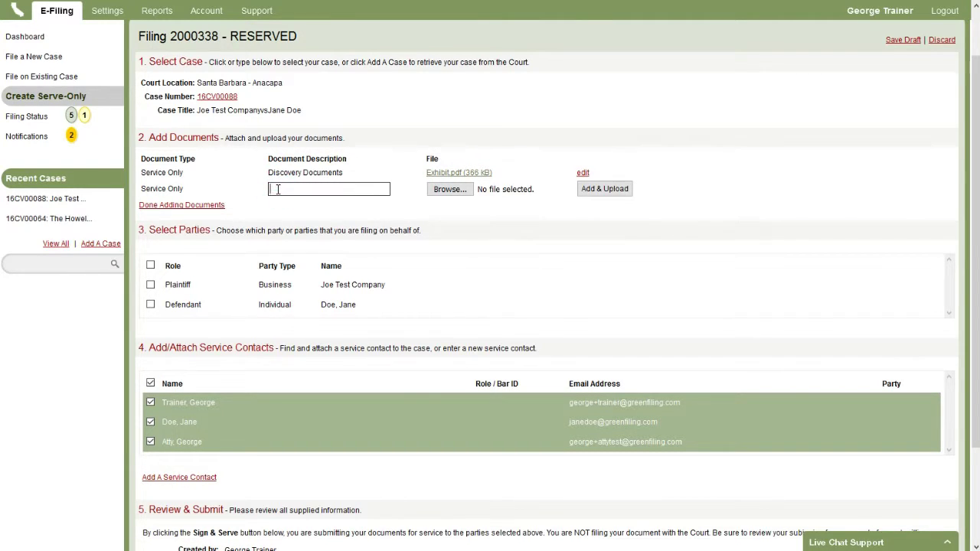
Step: Add a second document 'Exhibits A-F' with the Exhibit PDF uploaded as Exhibit_2.pdf (79.4 kB)
type("Exhibit")
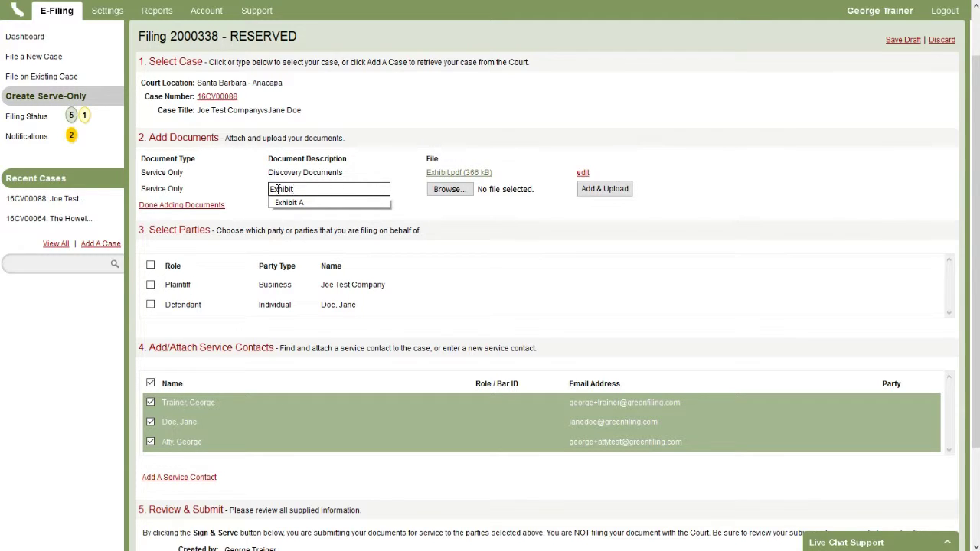
type("s A-")
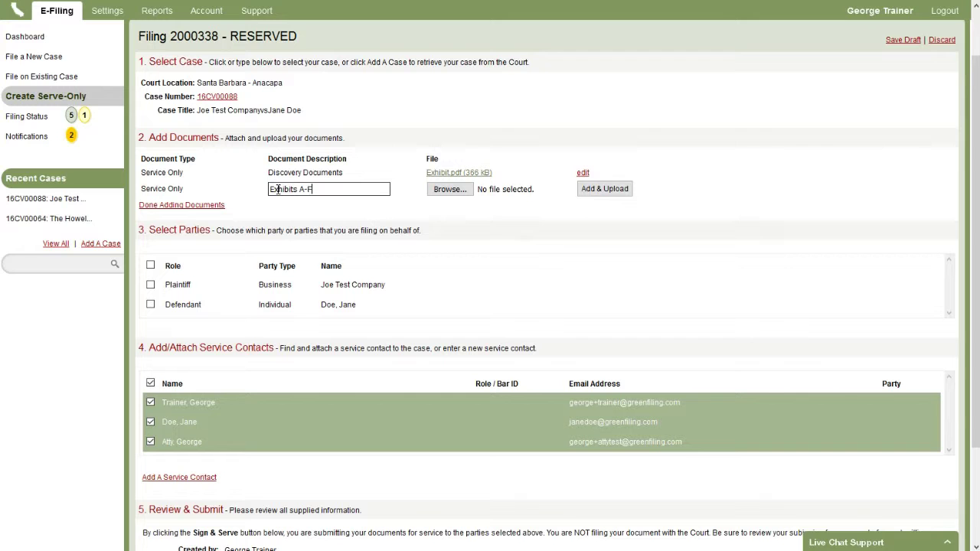
type("F")
left_click(449, 189)
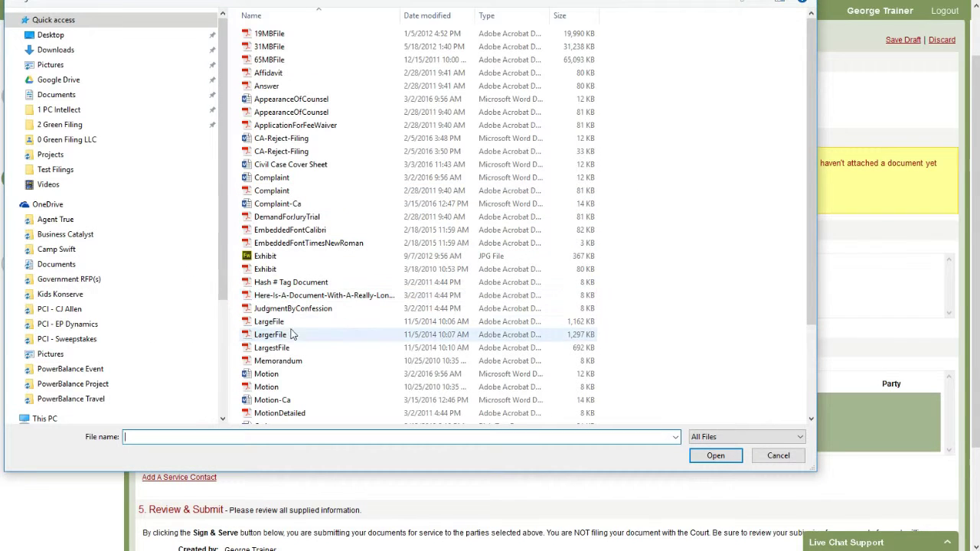
left_click(258, 271)
double_click(258, 272)
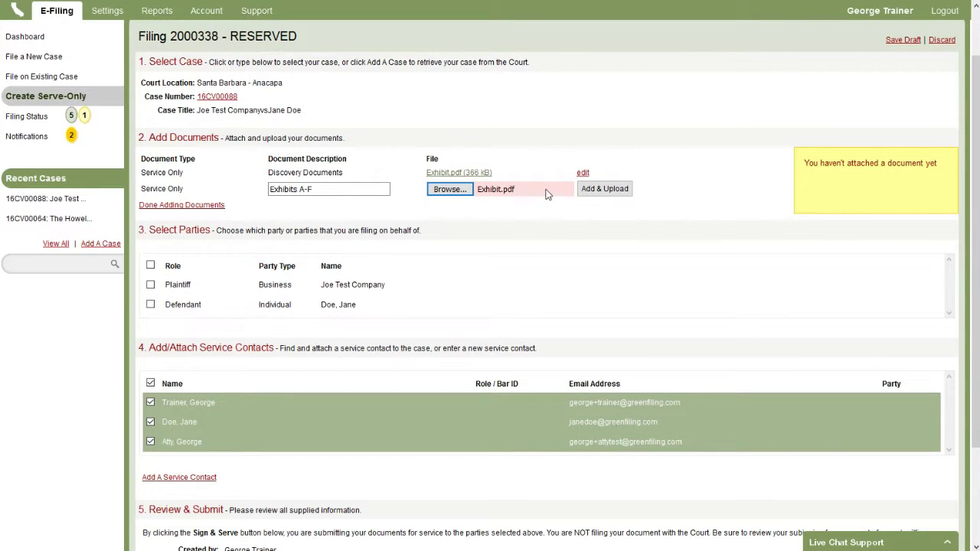
left_click(611, 189)
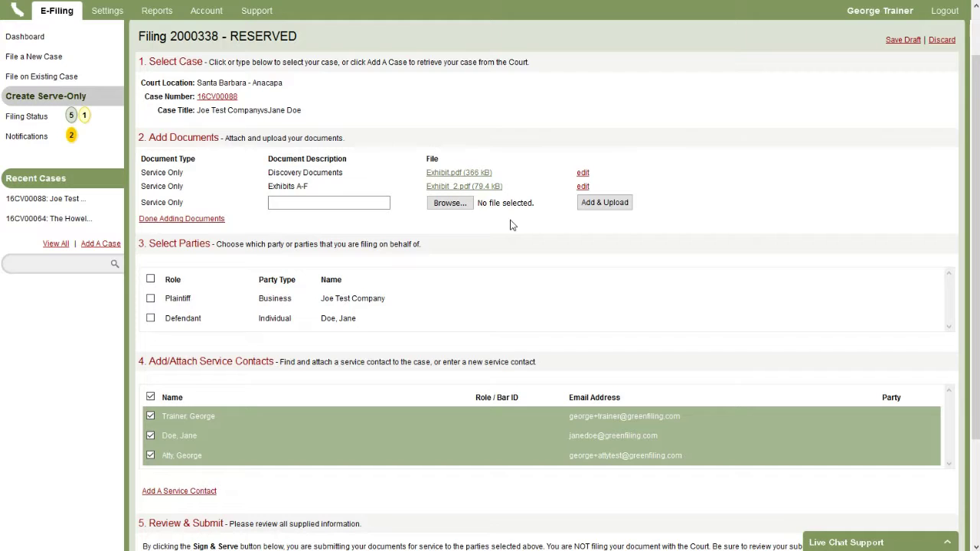
Step: File on behalf of the Plaintiff and serve only the first two of three service contacts
scroll(512, 225, "down", 3)
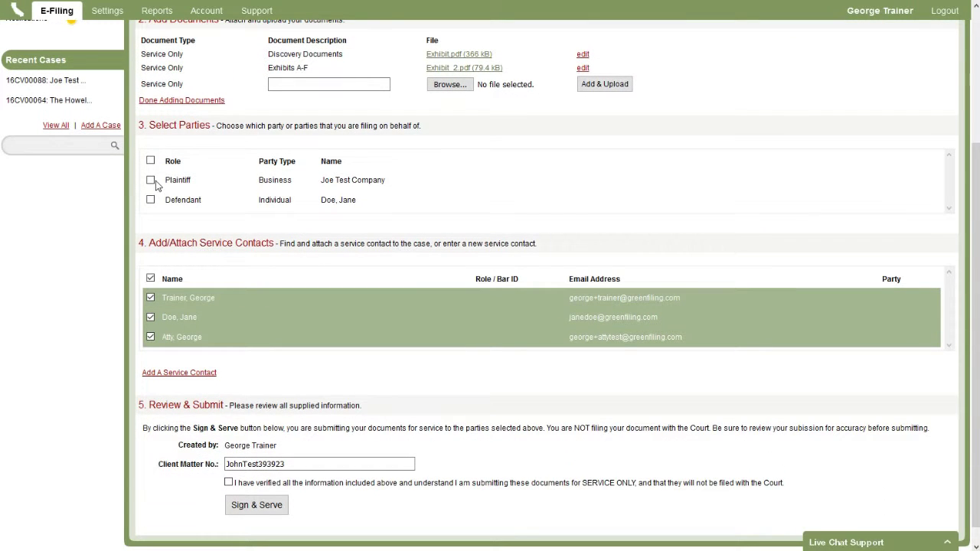
left_click(153, 183)
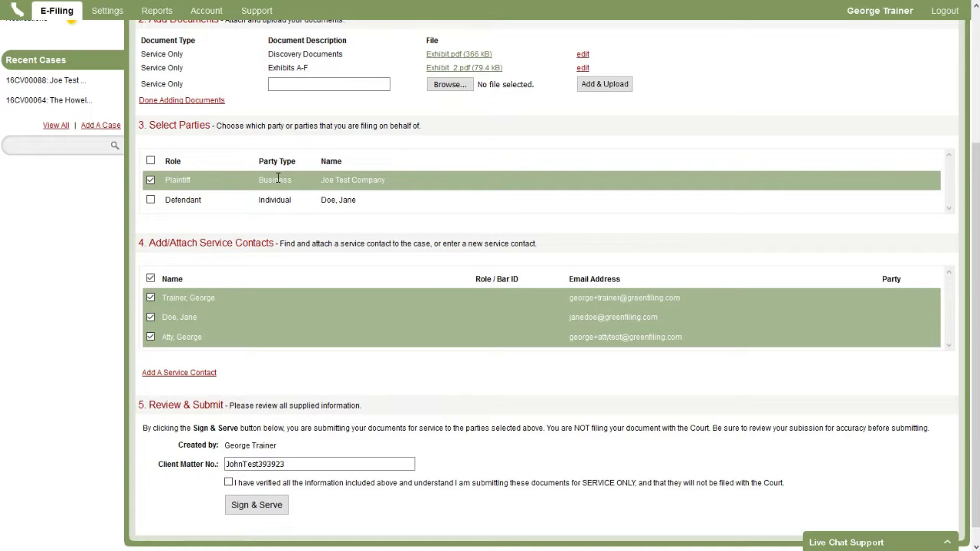
scroll(278, 178, "down", 1)
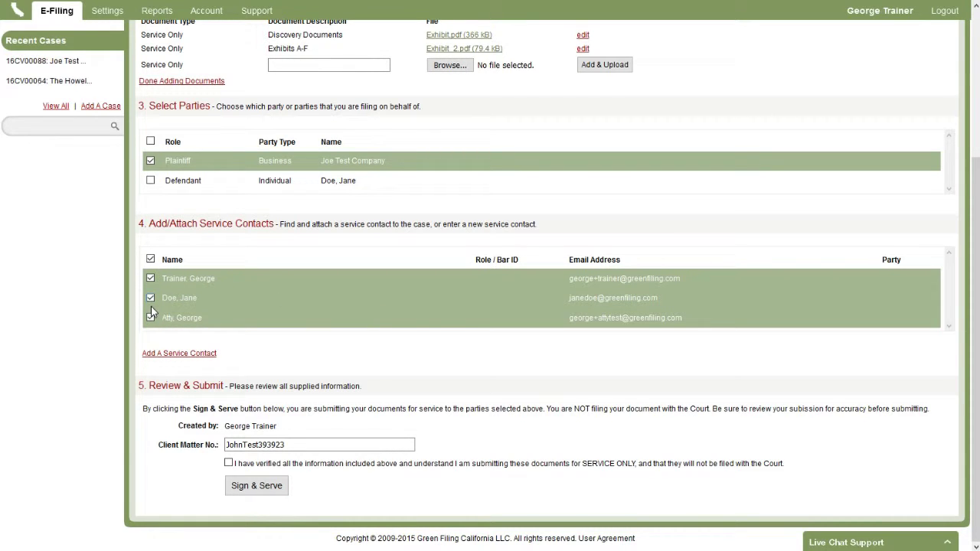
left_click(151, 259)
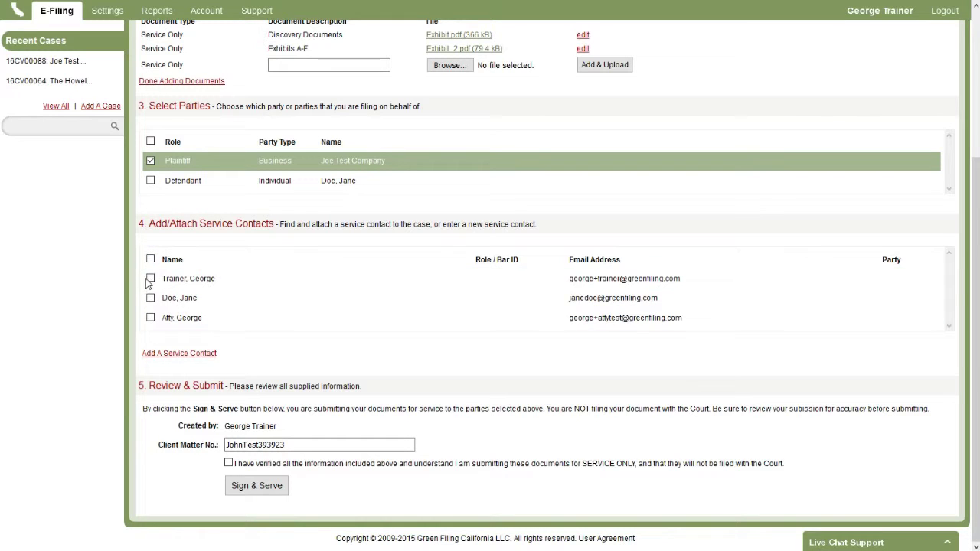
left_click(151, 279)
left_click(150, 298)
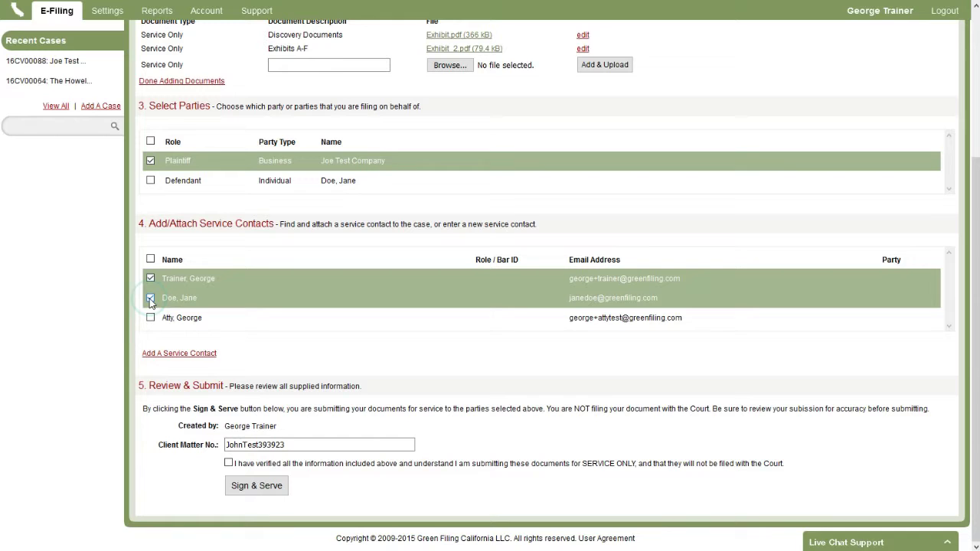
Step: Cancel the add-contact form without adding anyone, then re-include the third service contact
left_click(190, 355)
left_click(354, 194)
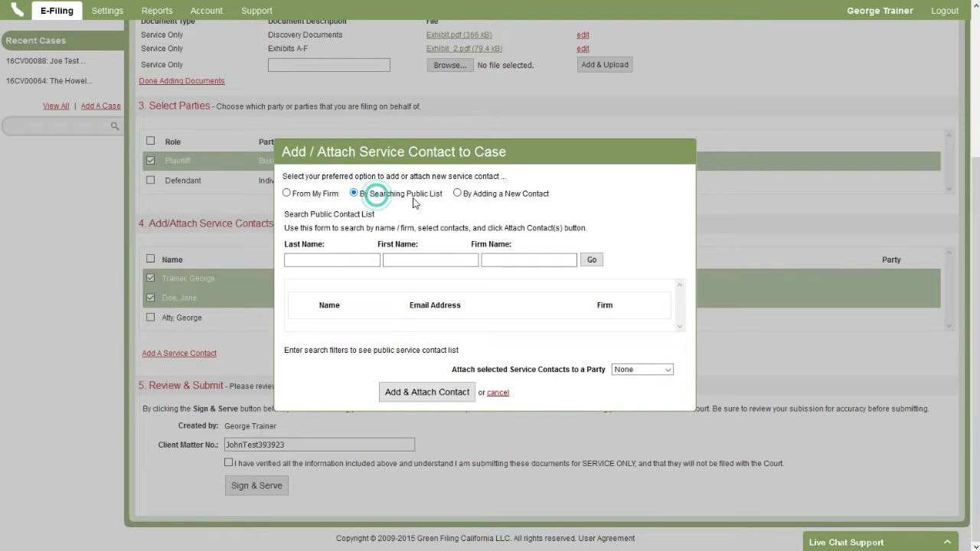
left_click(468, 194)
left_click(422, 194)
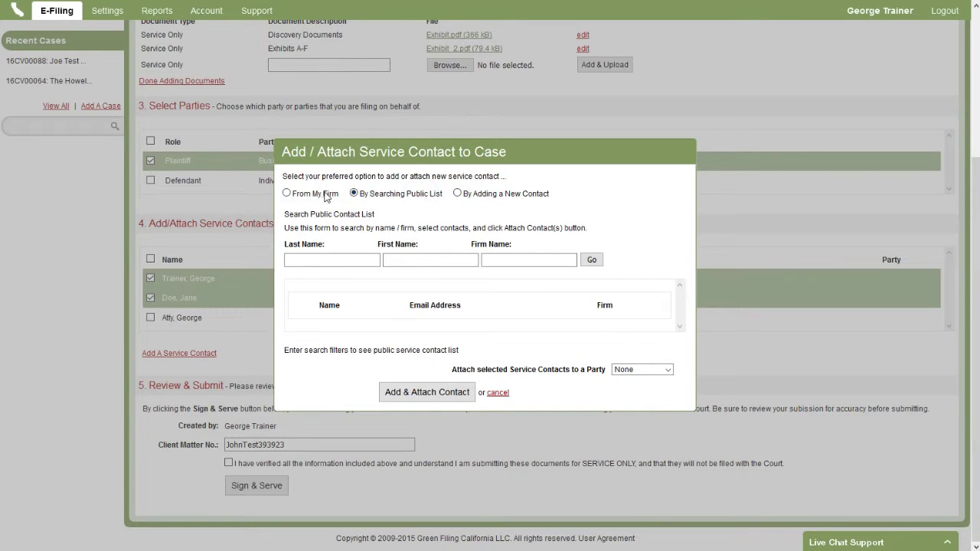
left_click(325, 194)
left_click(398, 197)
left_click(459, 194)
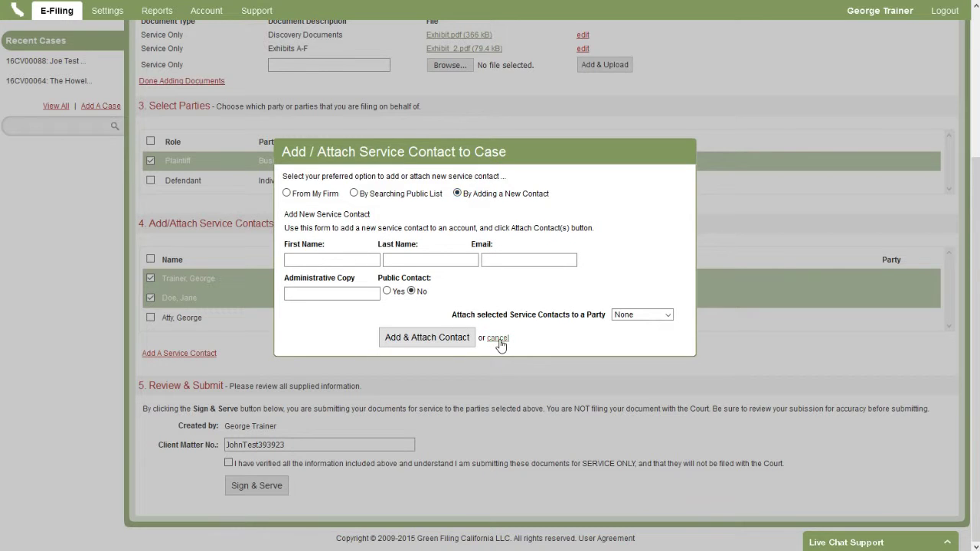
left_click(497, 337)
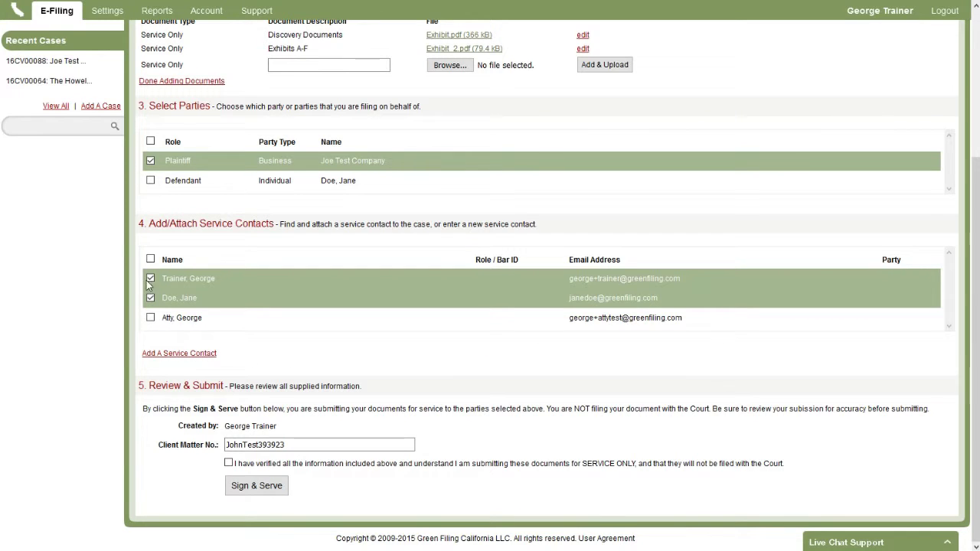
left_click(151, 318)
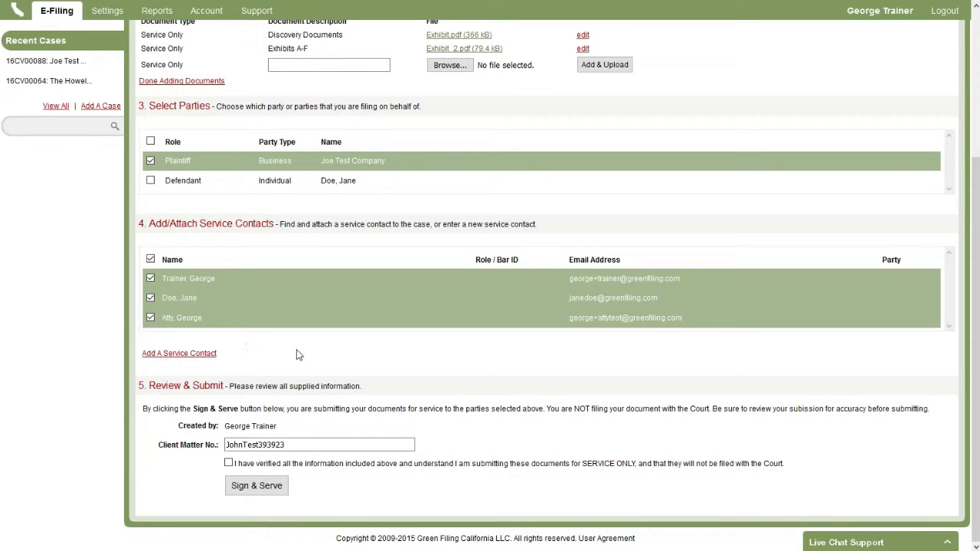
Step: Confirm the service-only verification statement and Sign & Serve filing 2000338
left_click(248, 447)
left_click(229, 464)
left_click(257, 486)
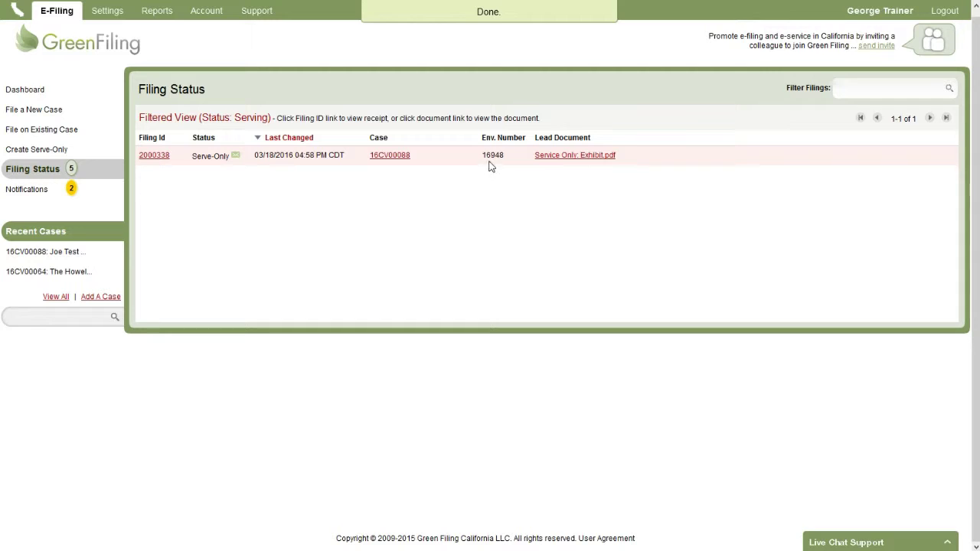
left_click_drag(482, 155, 502, 162)
left_click(475, 184)
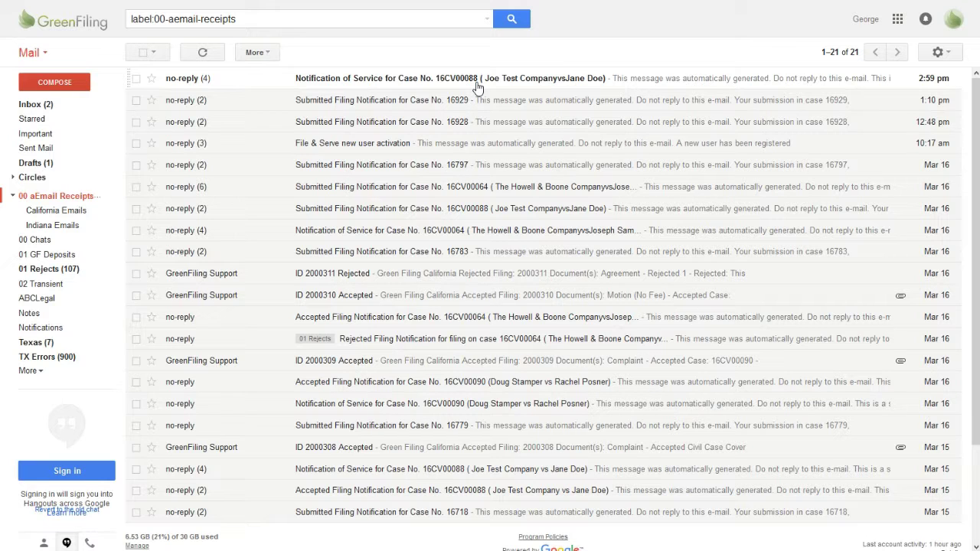
Step: Open the 16CV00088 Notification of Service e-mail and highlight its Service Only filing line and contact list
left_click(455, 78)
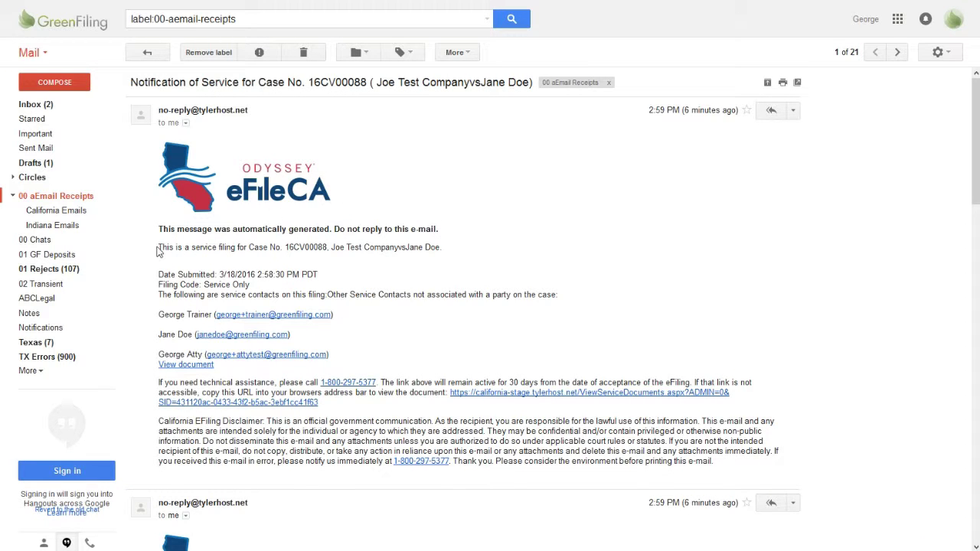
left_click_drag(156, 247, 386, 305)
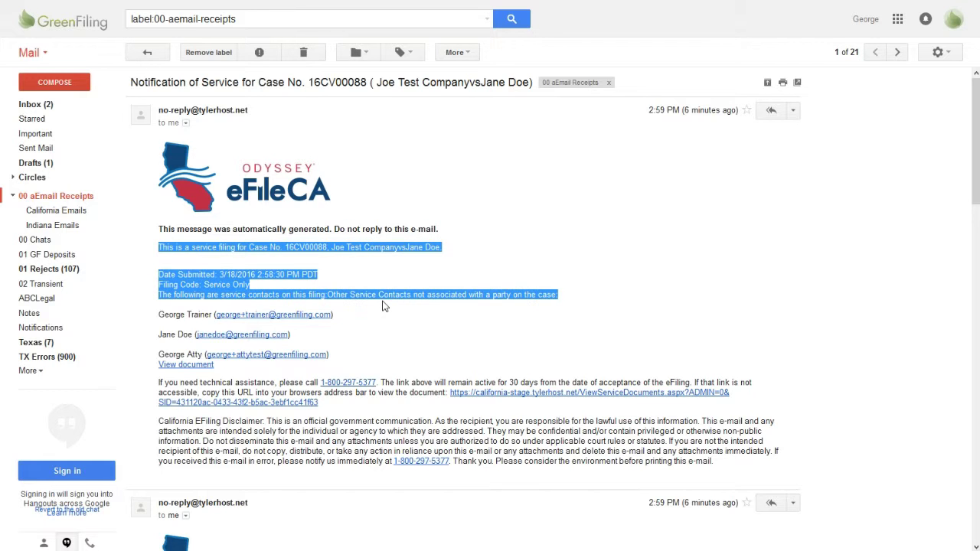
left_click(384, 305)
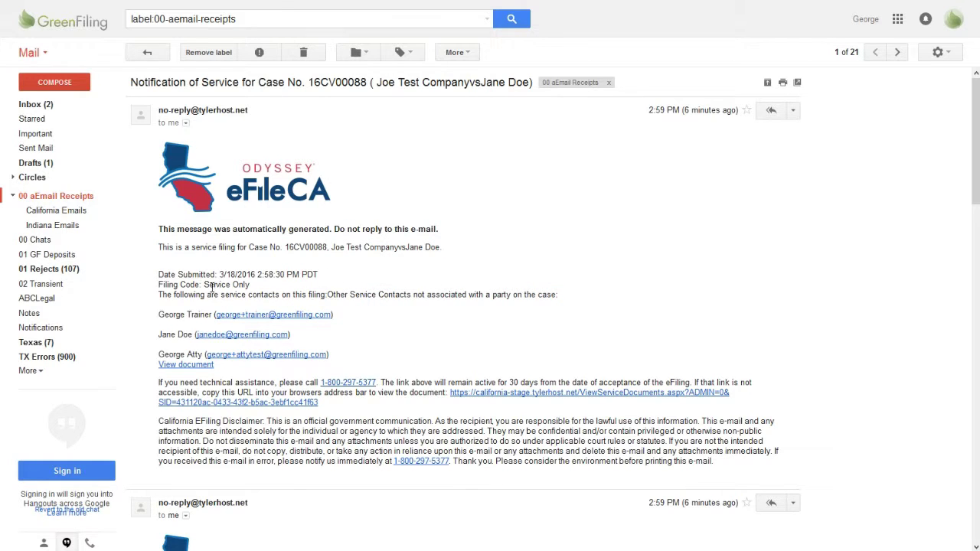
scroll(405, 311, "down", 1)
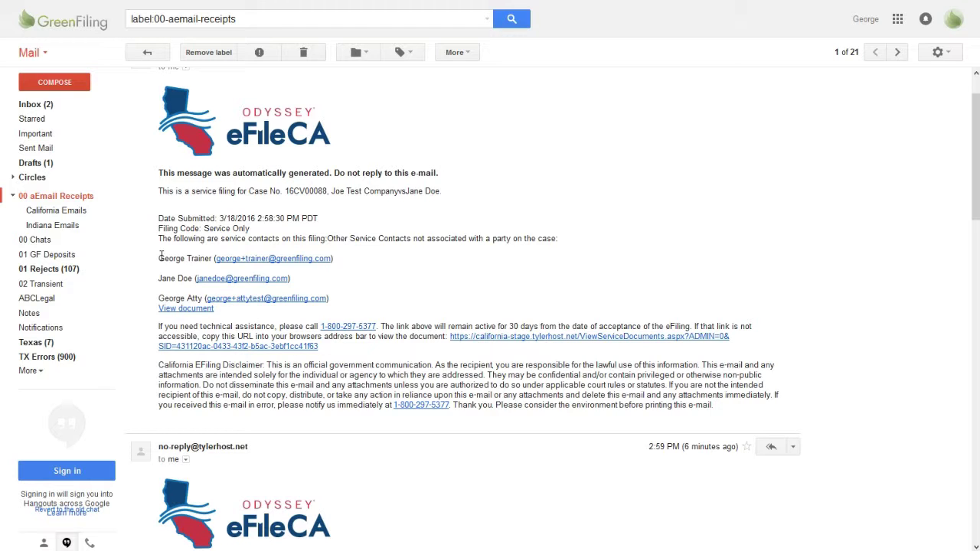
left_click_drag(159, 258, 352, 302)
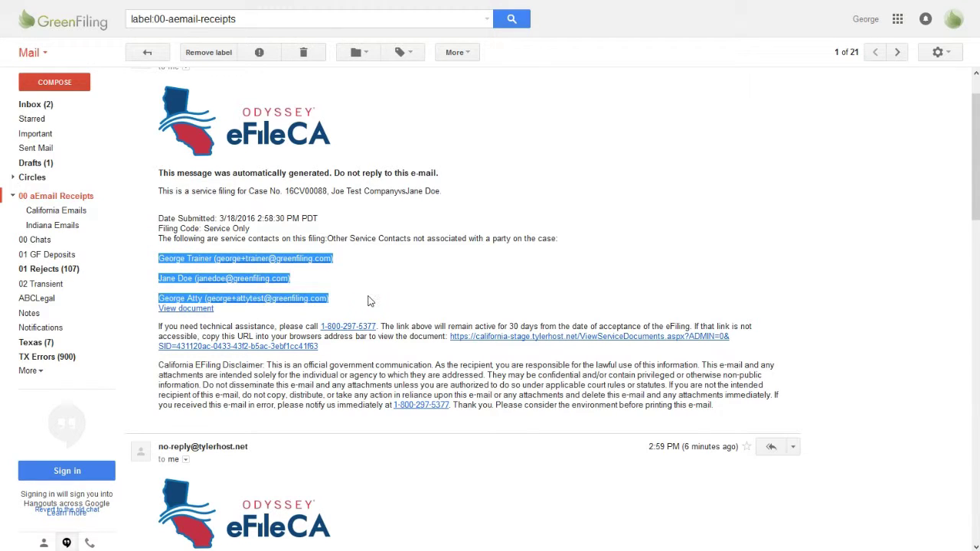
Step: Highlight the three service contacts listed in the notification e-mail
left_click(365, 303)
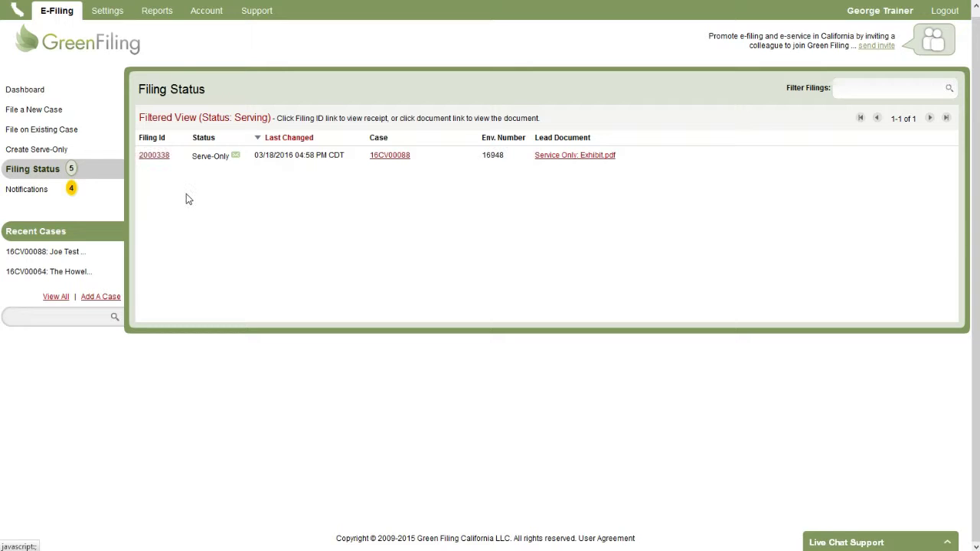
Step: Open filing 2000338's details and scroll through its served documents and contacts table
left_click(155, 158)
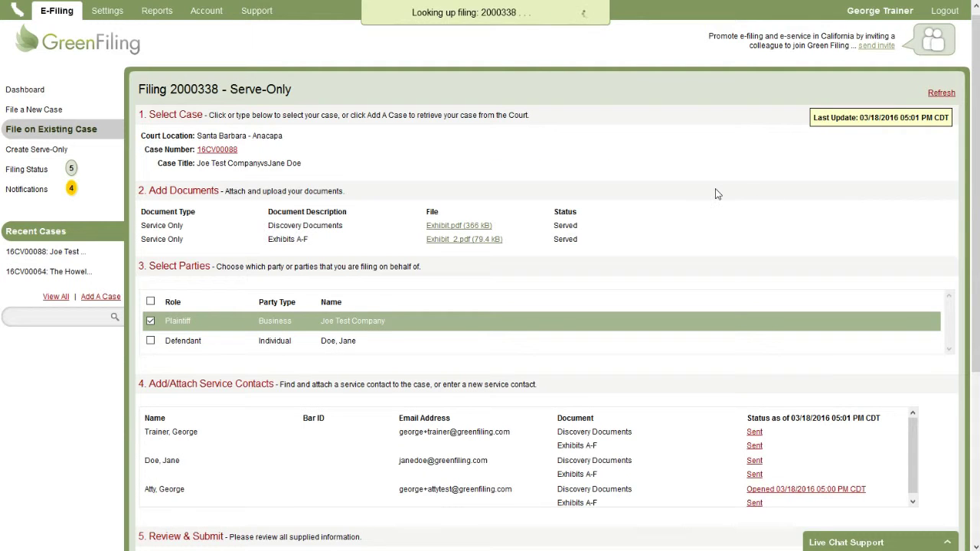
scroll(715, 194, "down", 3)
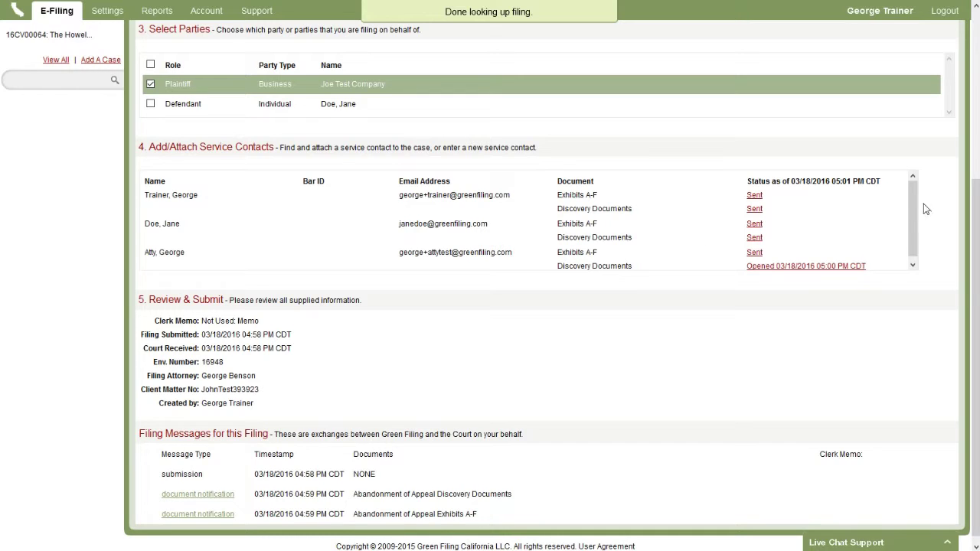
scroll(912, 219, "down", 1)
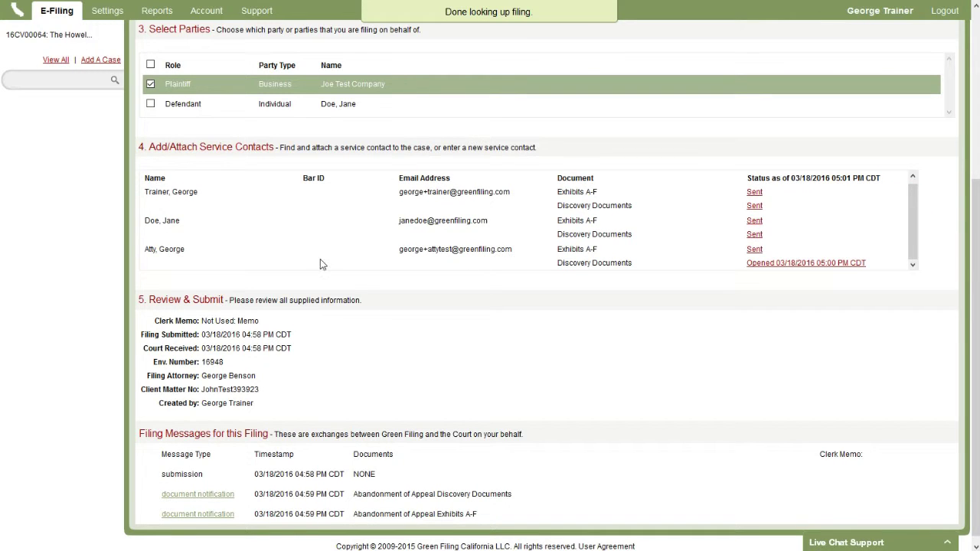
scroll(320, 259, "up", 1)
Step: Highlight the first contact's row and its Discovery Documents service status entry
left_click_drag(150, 195, 605, 197)
left_click(605, 197)
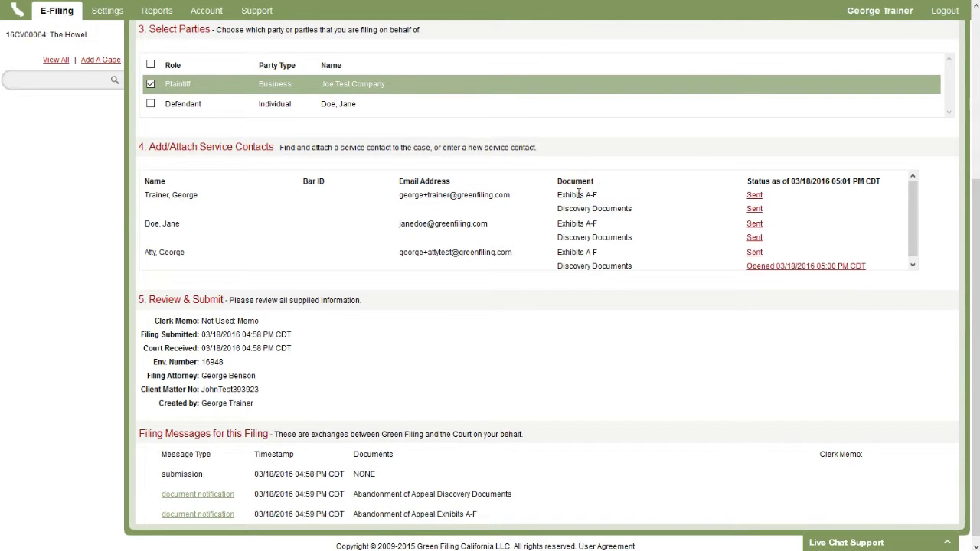
triple_click(567, 205)
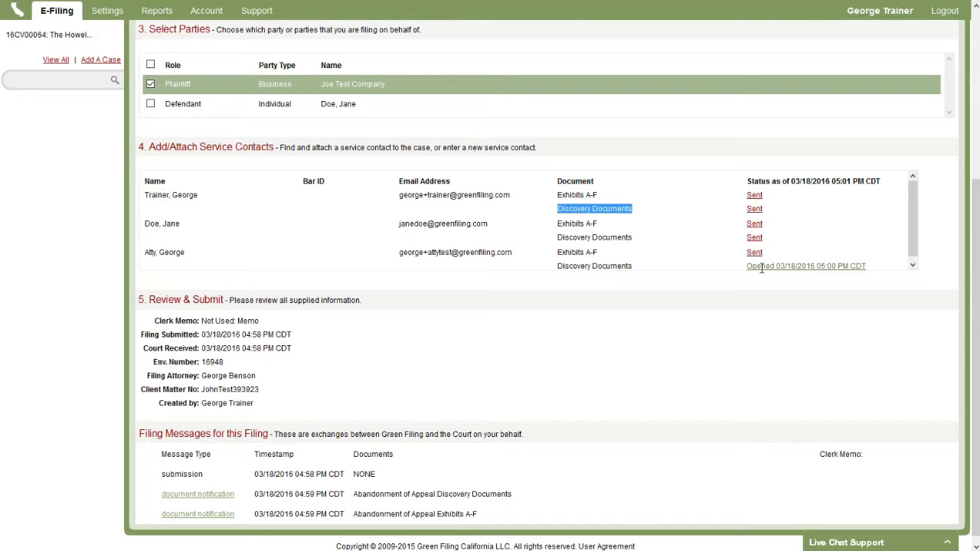
left_click_drag(600, 267, 633, 266)
left_click(597, 268)
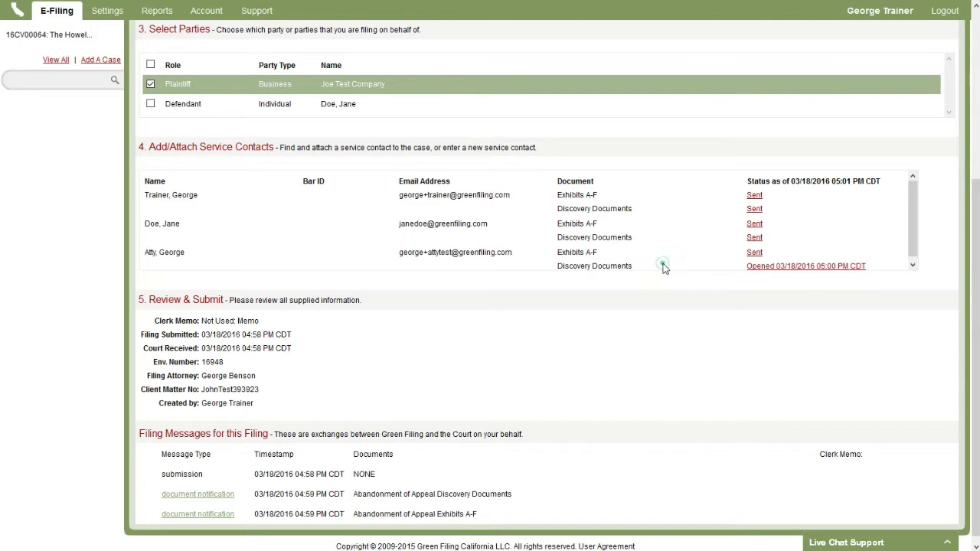
left_click(755, 195)
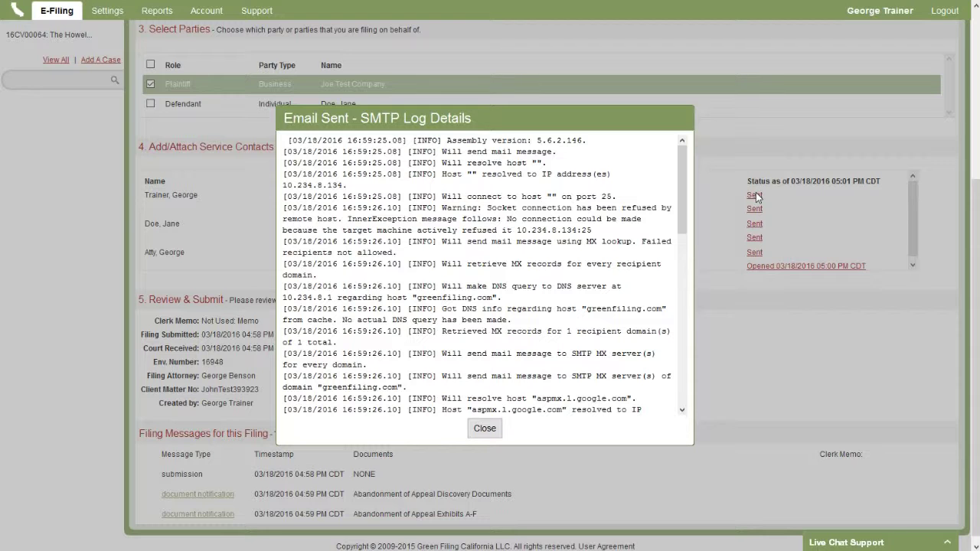
mouse_move(679, 157)
left_mouse_down()
mouse_move(681, 344)
mouse_move(675, 151)
left_mouse_up()
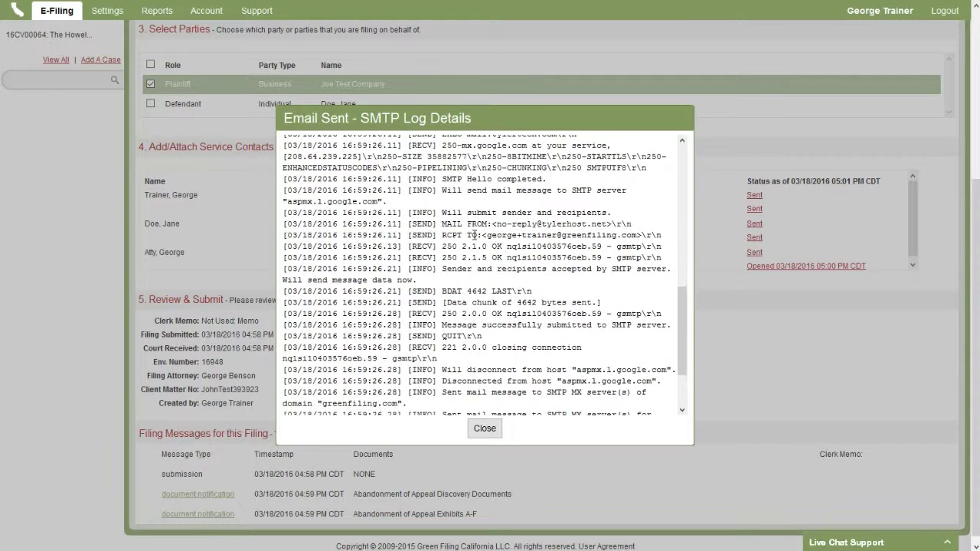
scroll(473, 235, "down", 3)
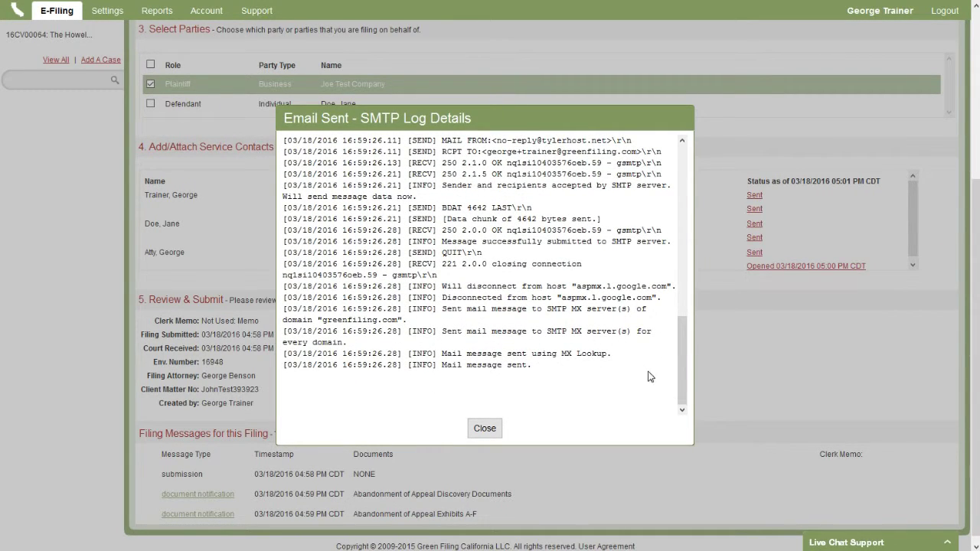
left_click(484, 428)
scroll(542, 311, "up", 3)
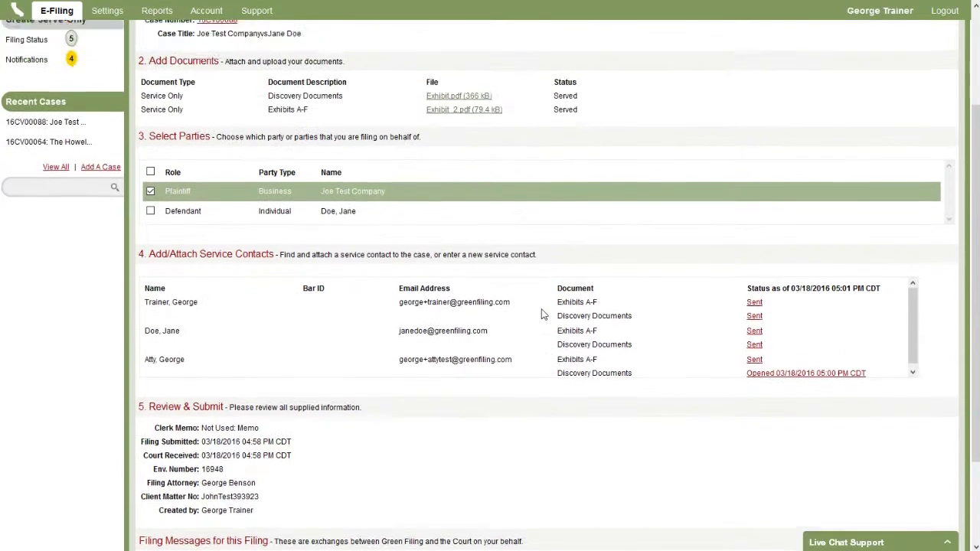